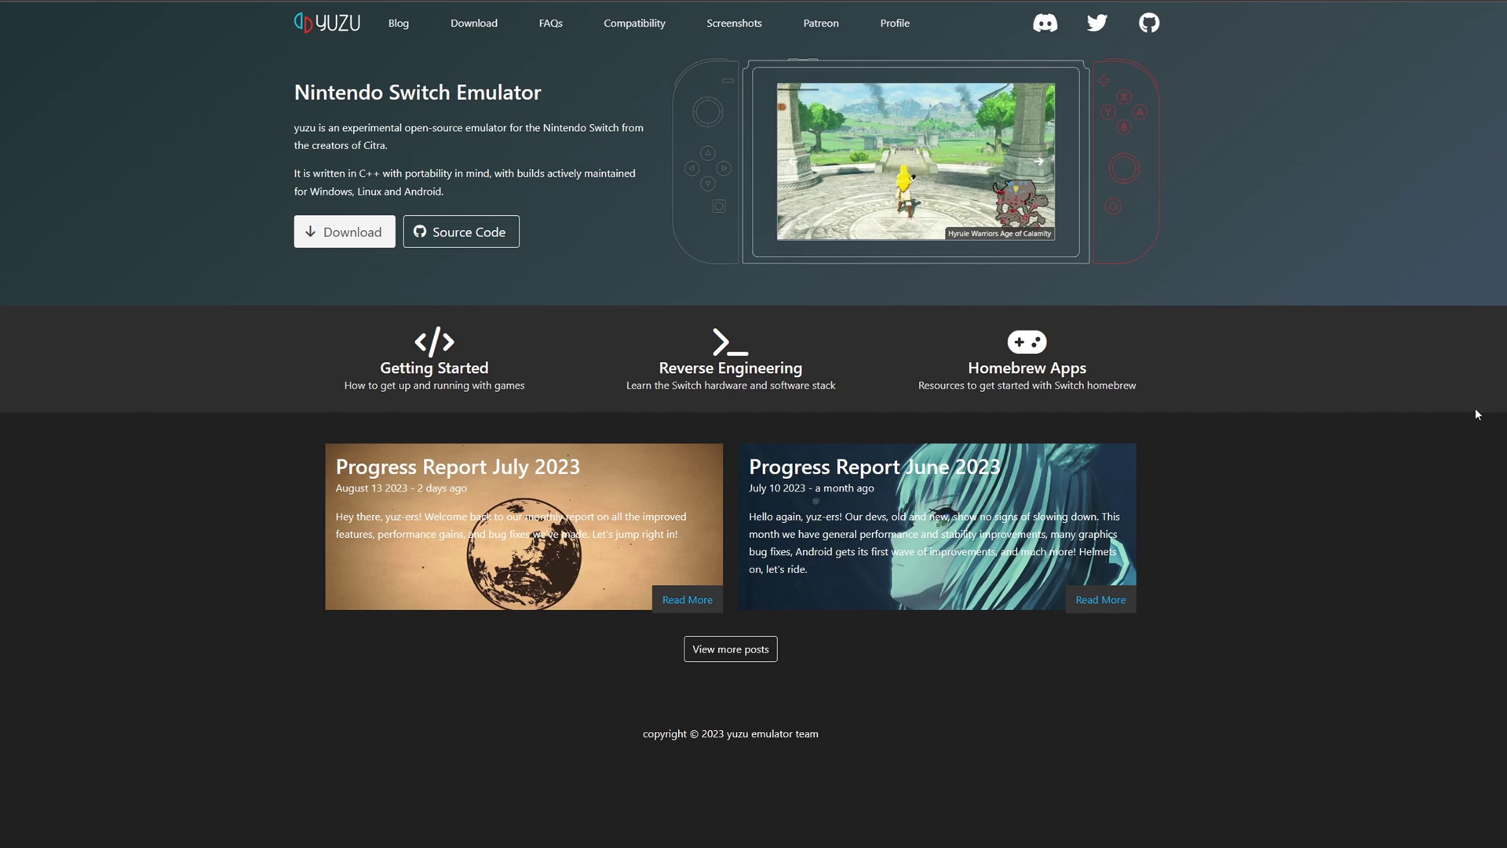
# Step: Download the yuzu Windows x64 installer from the yuzu website's Downloads page
pyautogui.click(329, 236)
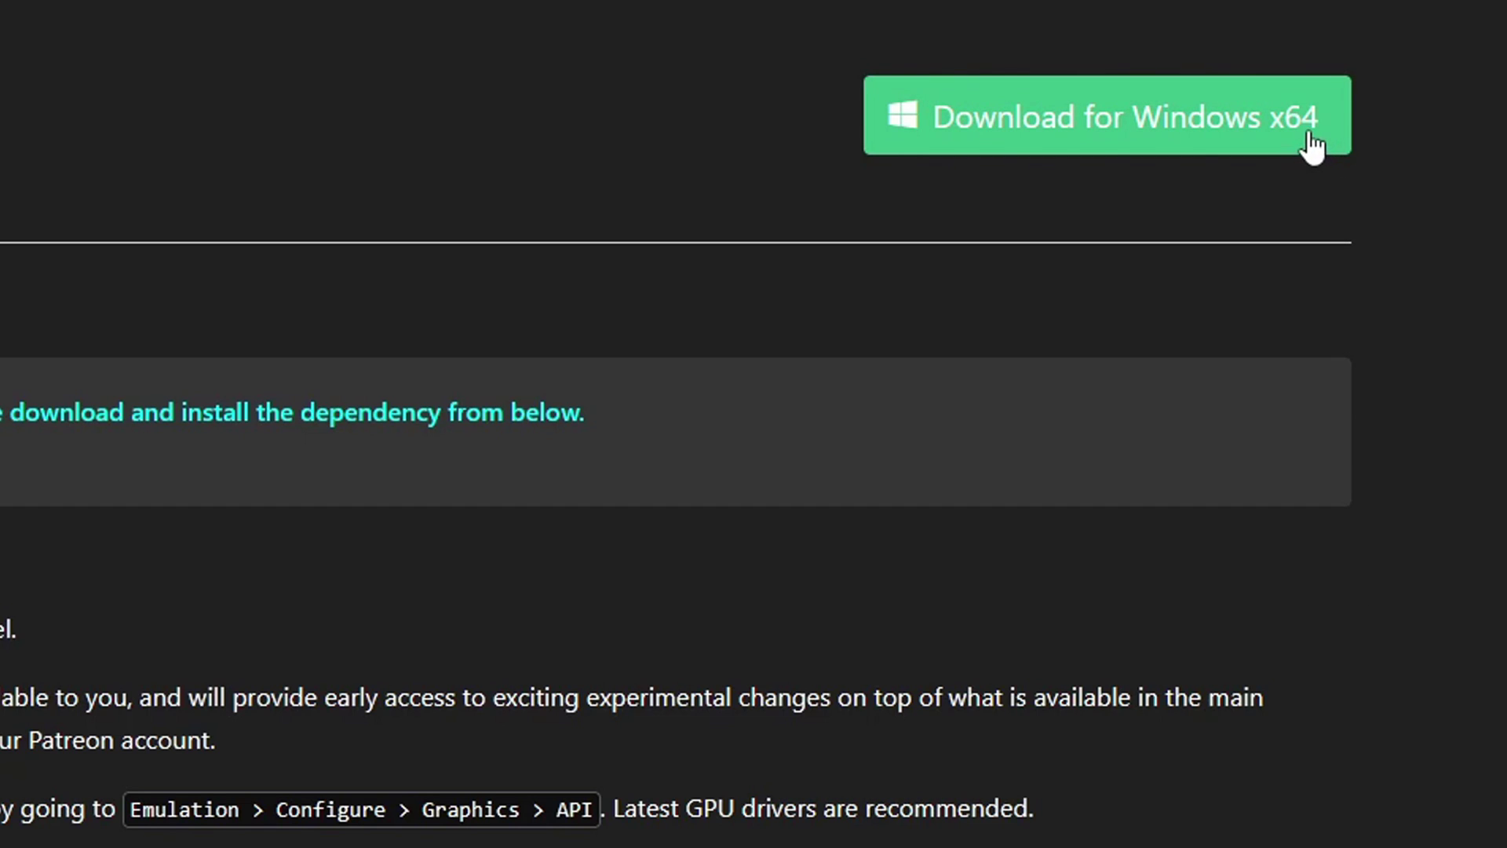
pyautogui.click(1213, 129)
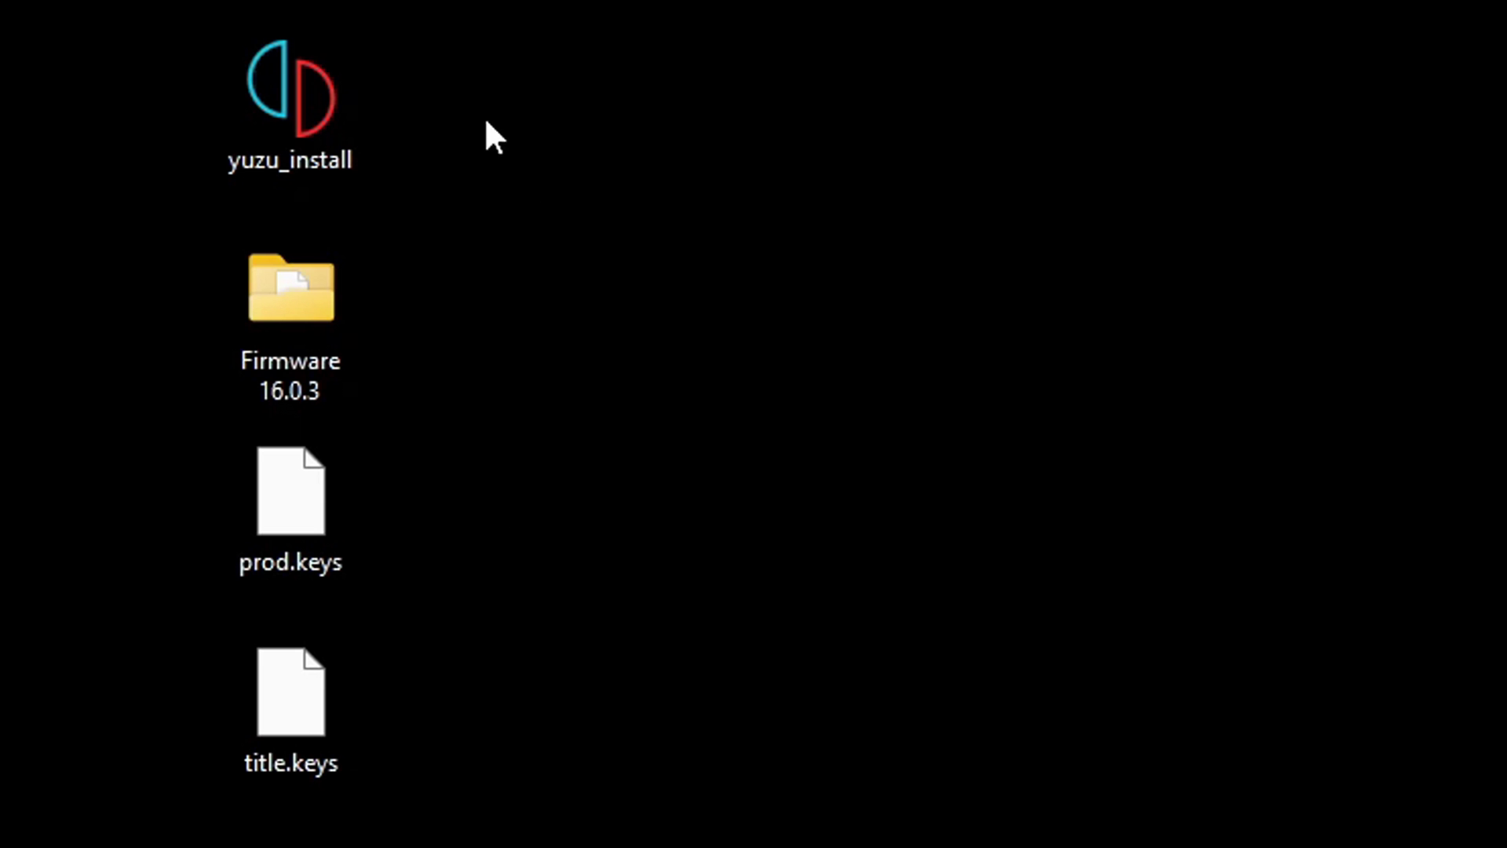
# Step: Run yuzu_install to install yuzu with a desktop shortcut, then launch yuzu
pyautogui.doubleClick(288, 93)
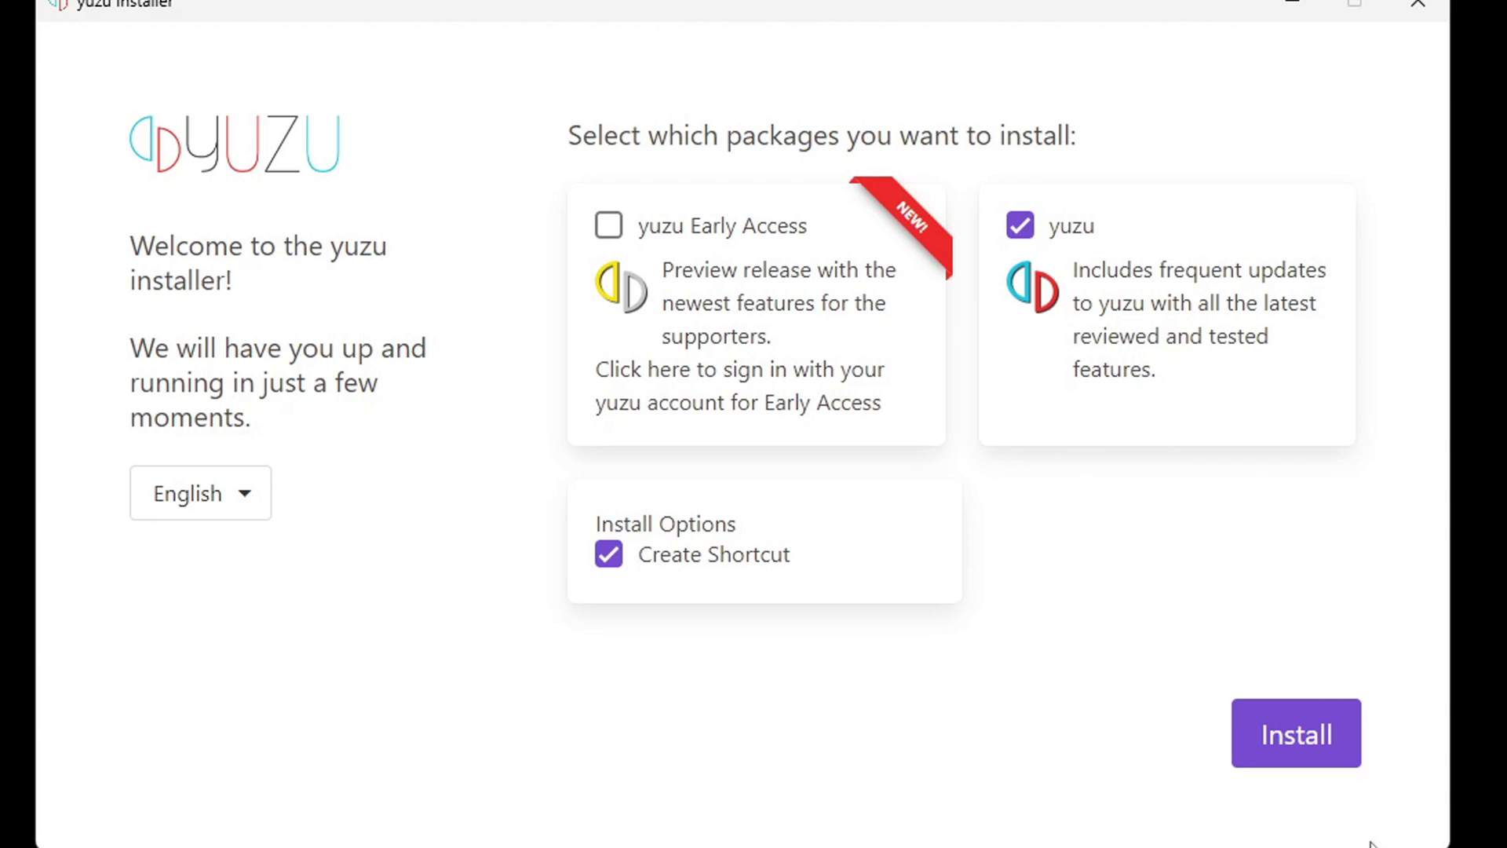
pyautogui.click(1318, 744)
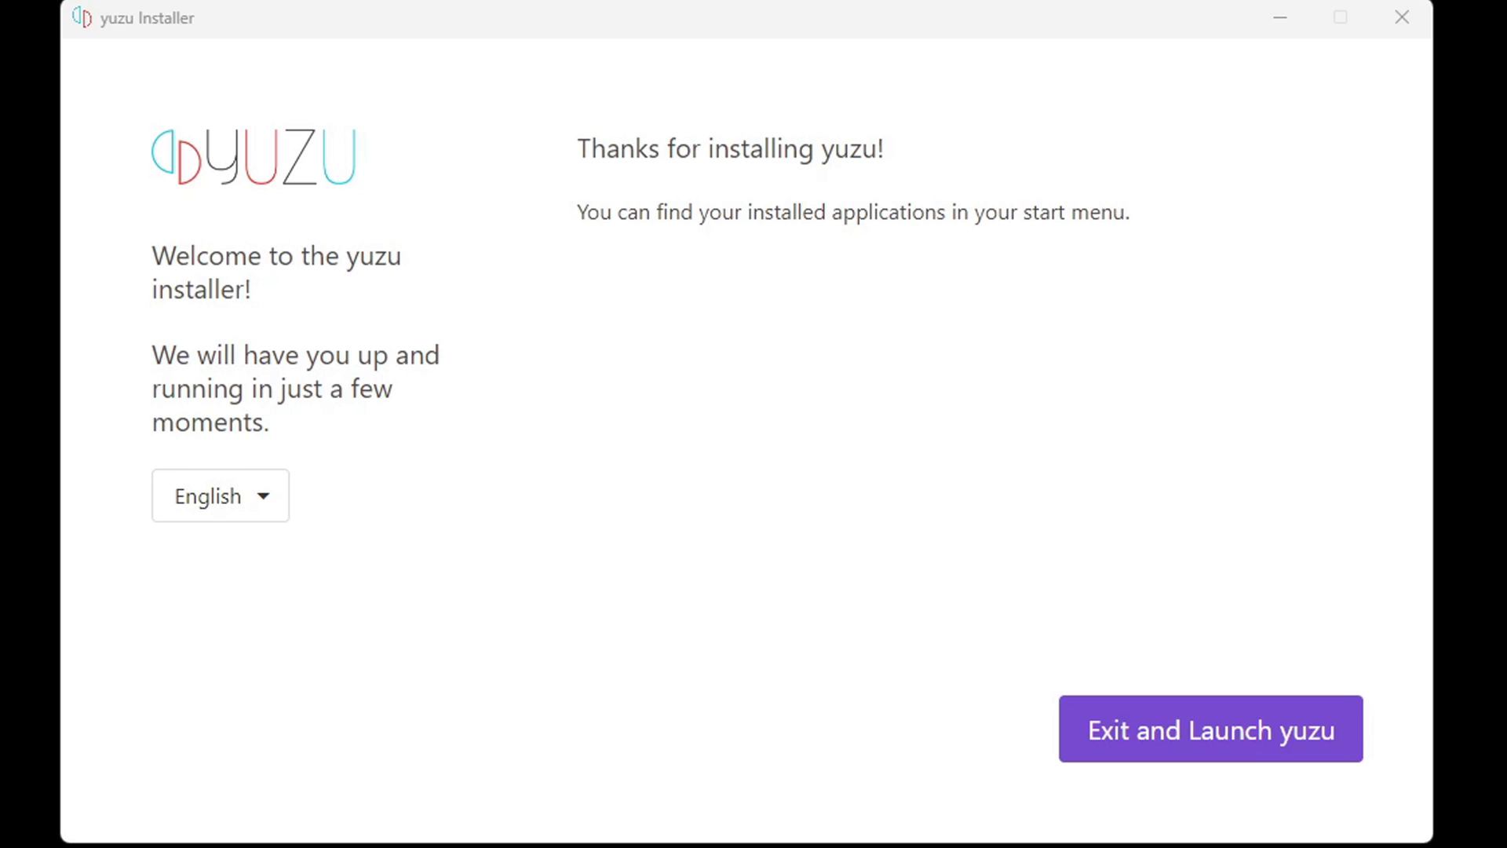
pyautogui.click(1307, 753)
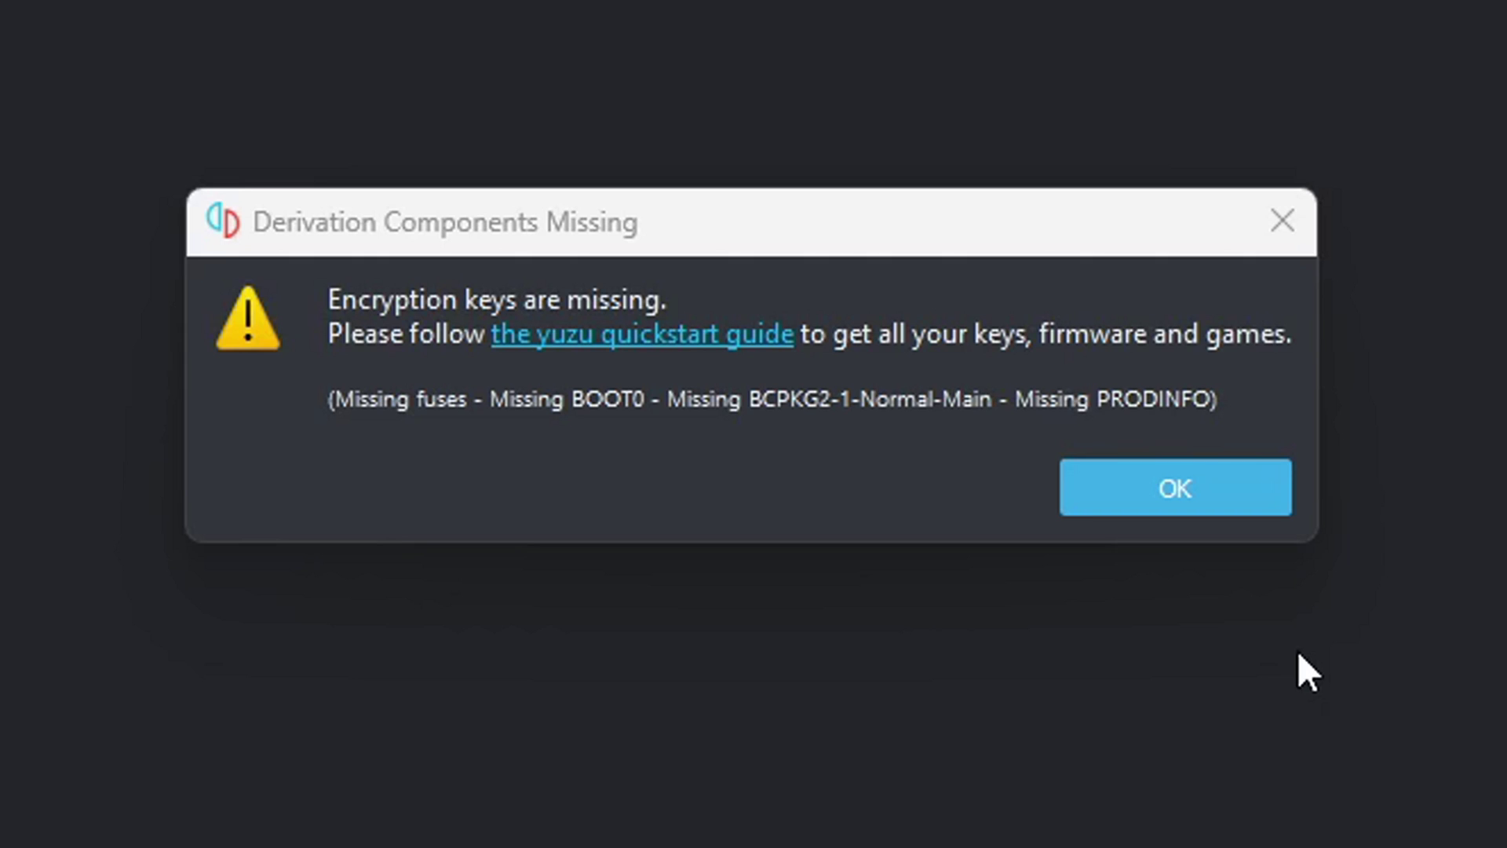
# Step: Dismiss the Derivation Components Missing warning and answer No to the telemetry prompt
pyautogui.click(1209, 509)
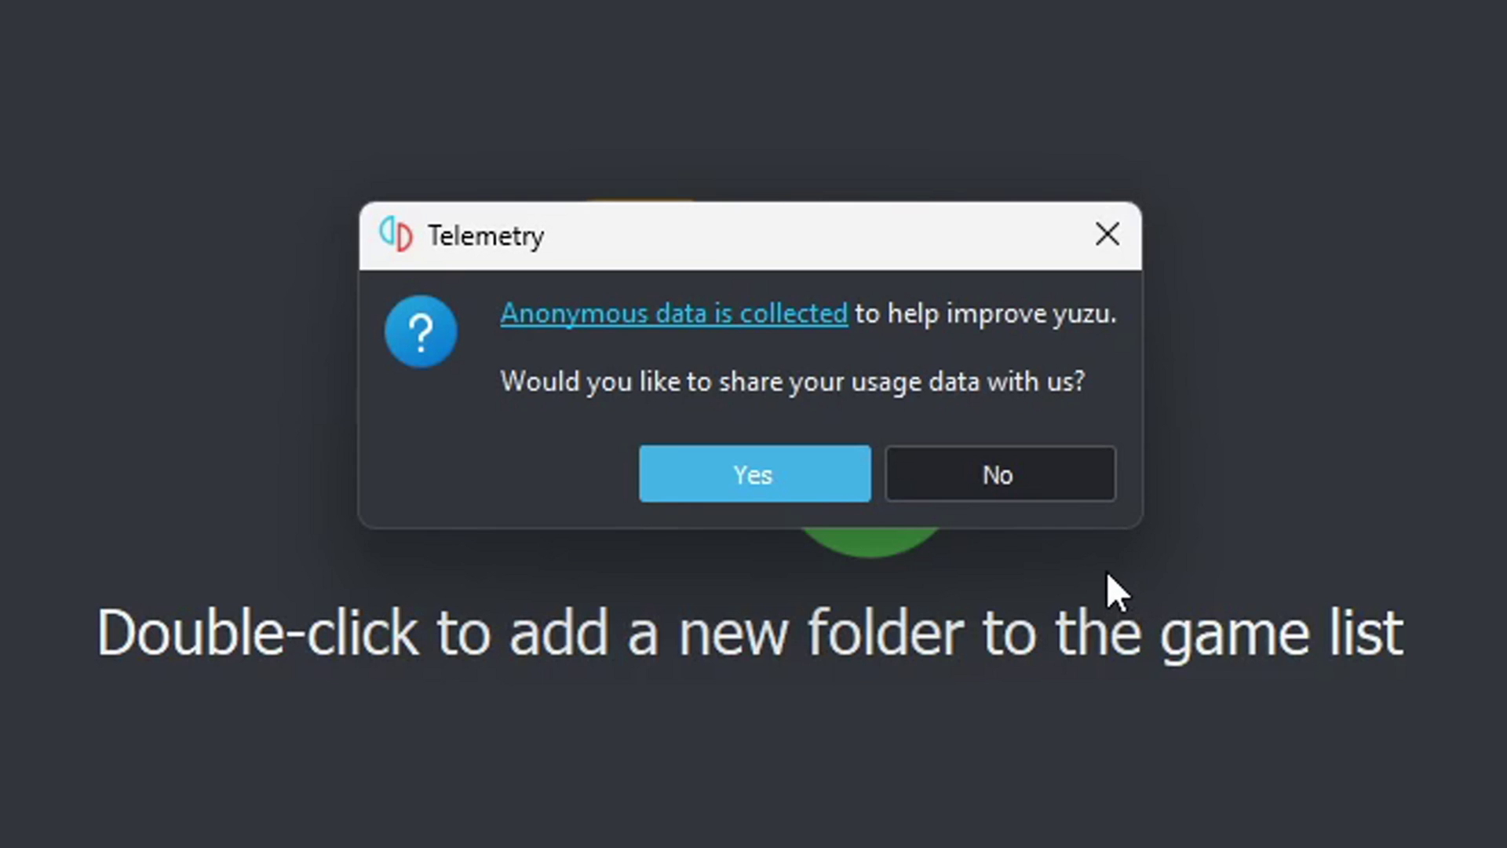
pyautogui.click(1066, 470)
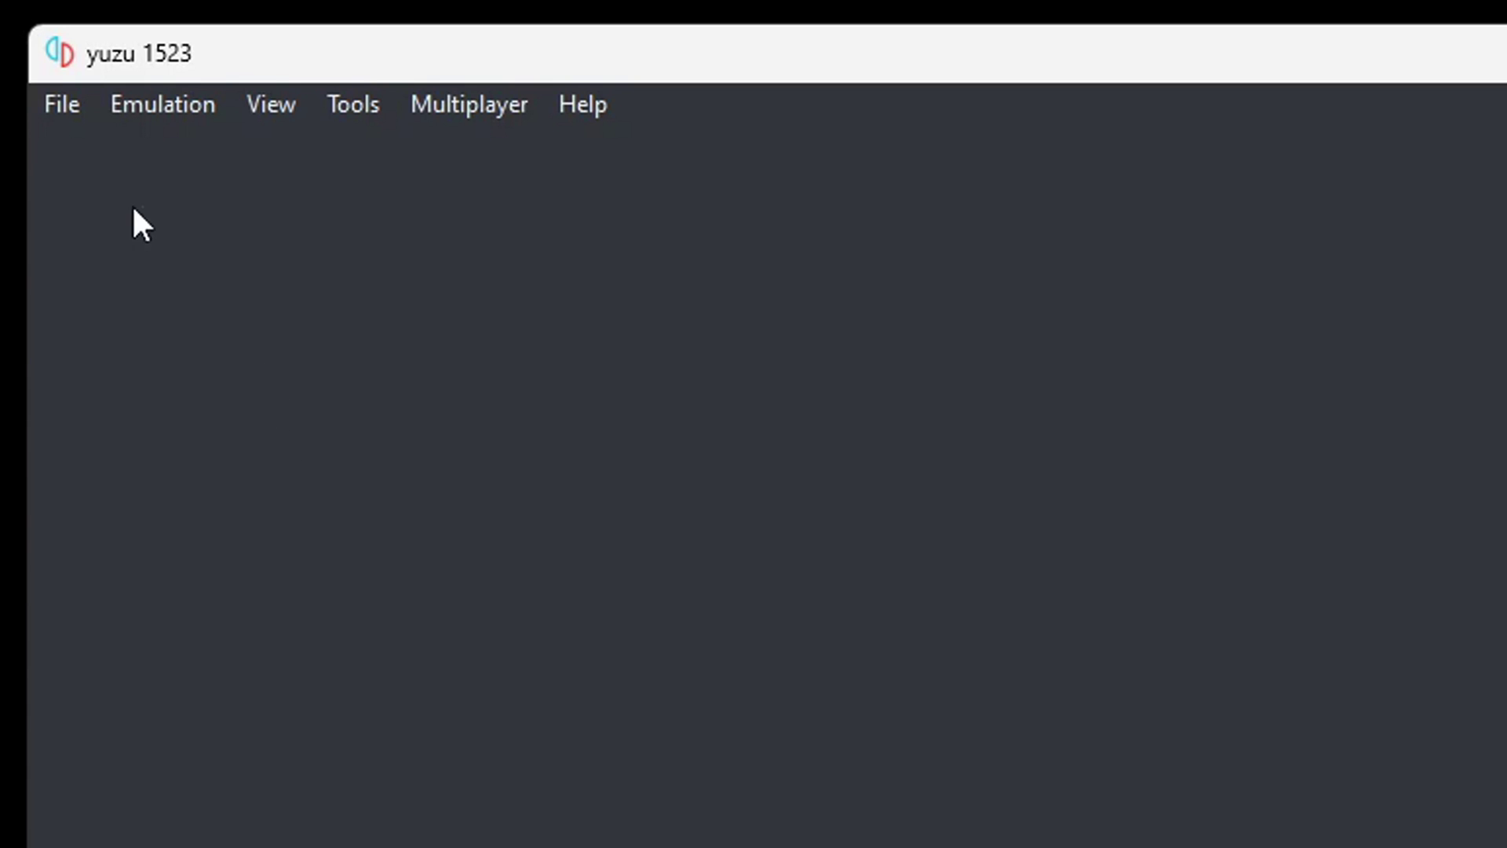
# Step: Move prod.keys and title.keys into the keys folder inside yuzu's data folder
pyautogui.click(62, 104)
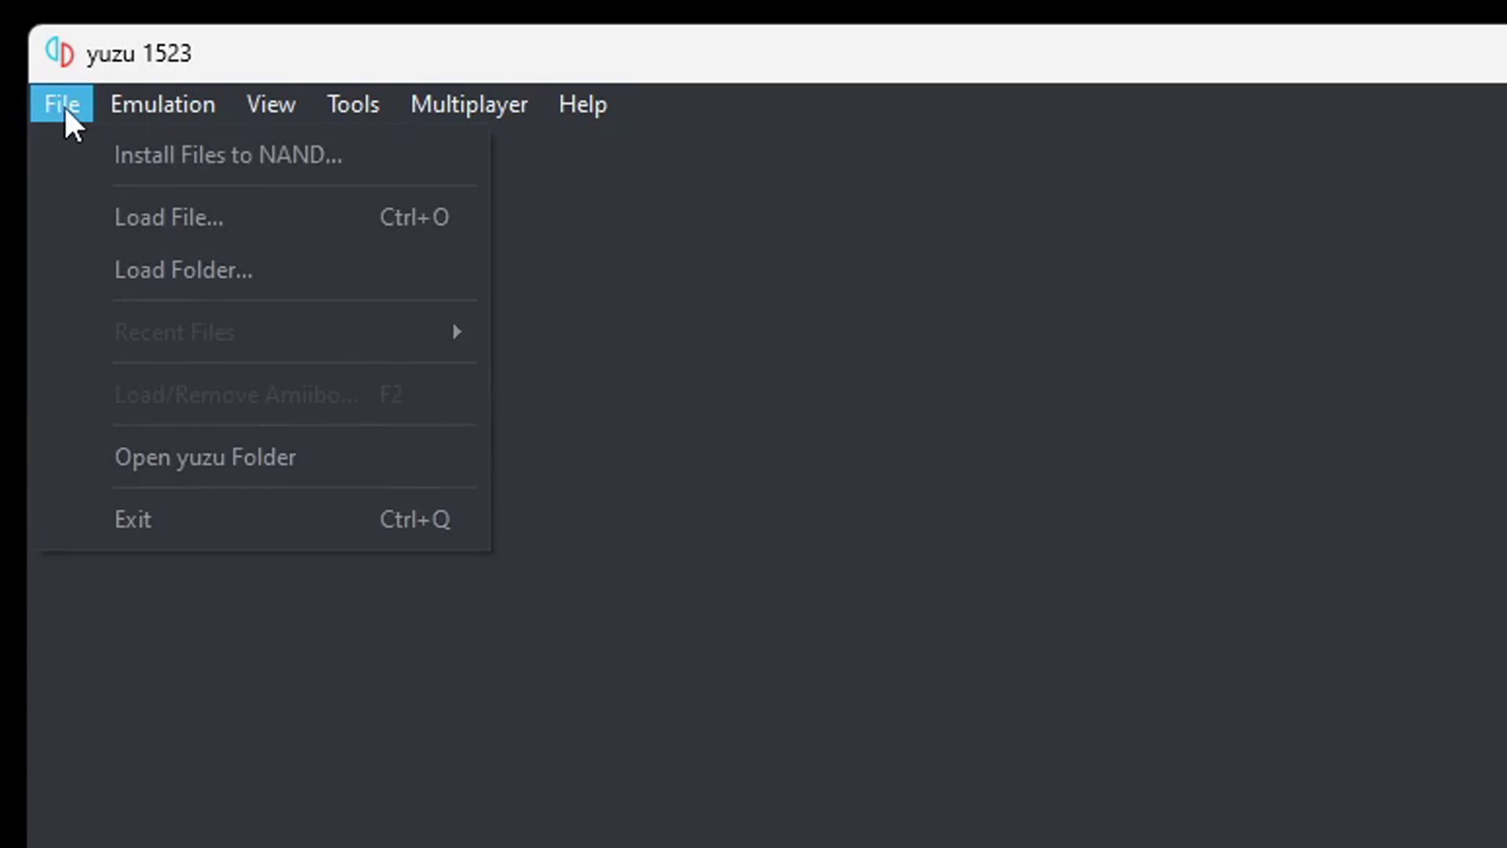
pyautogui.click(109, 469)
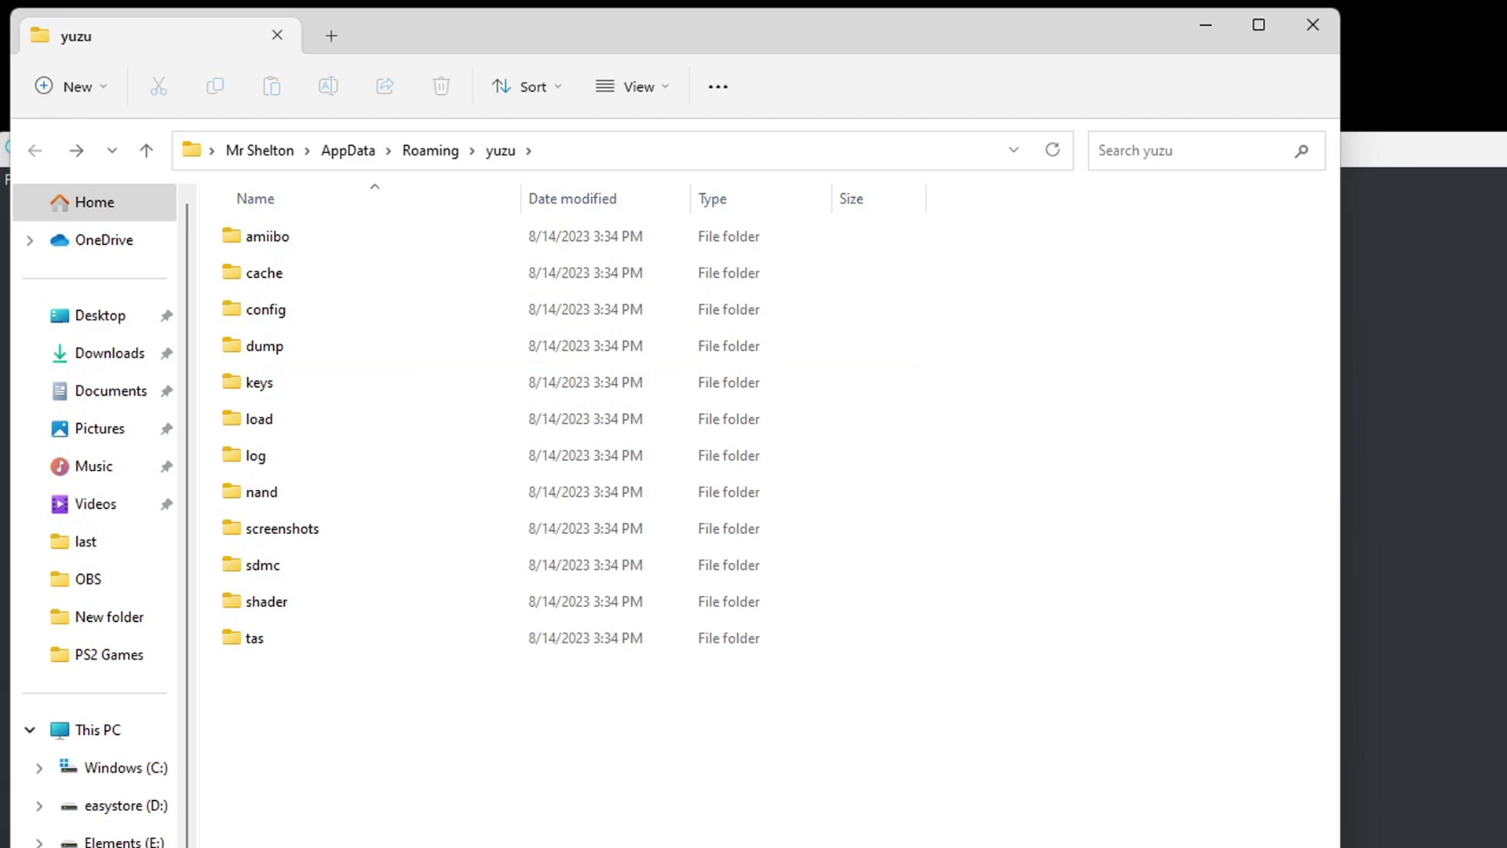
pyautogui.doubleClick(317, 380)
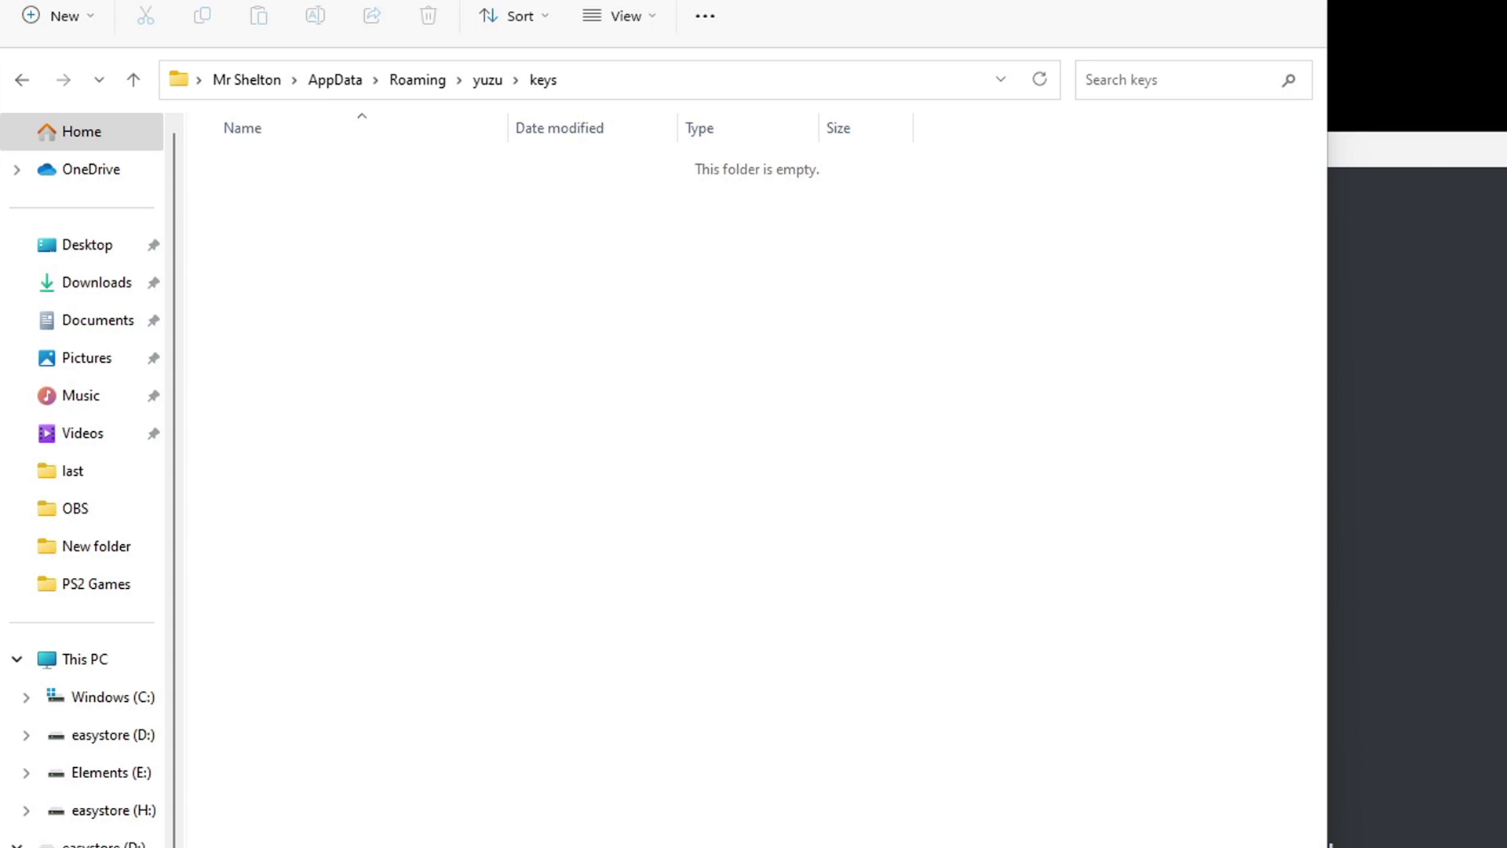
pyautogui.moveTo(785, 267); pyautogui.dragTo(376, 281)
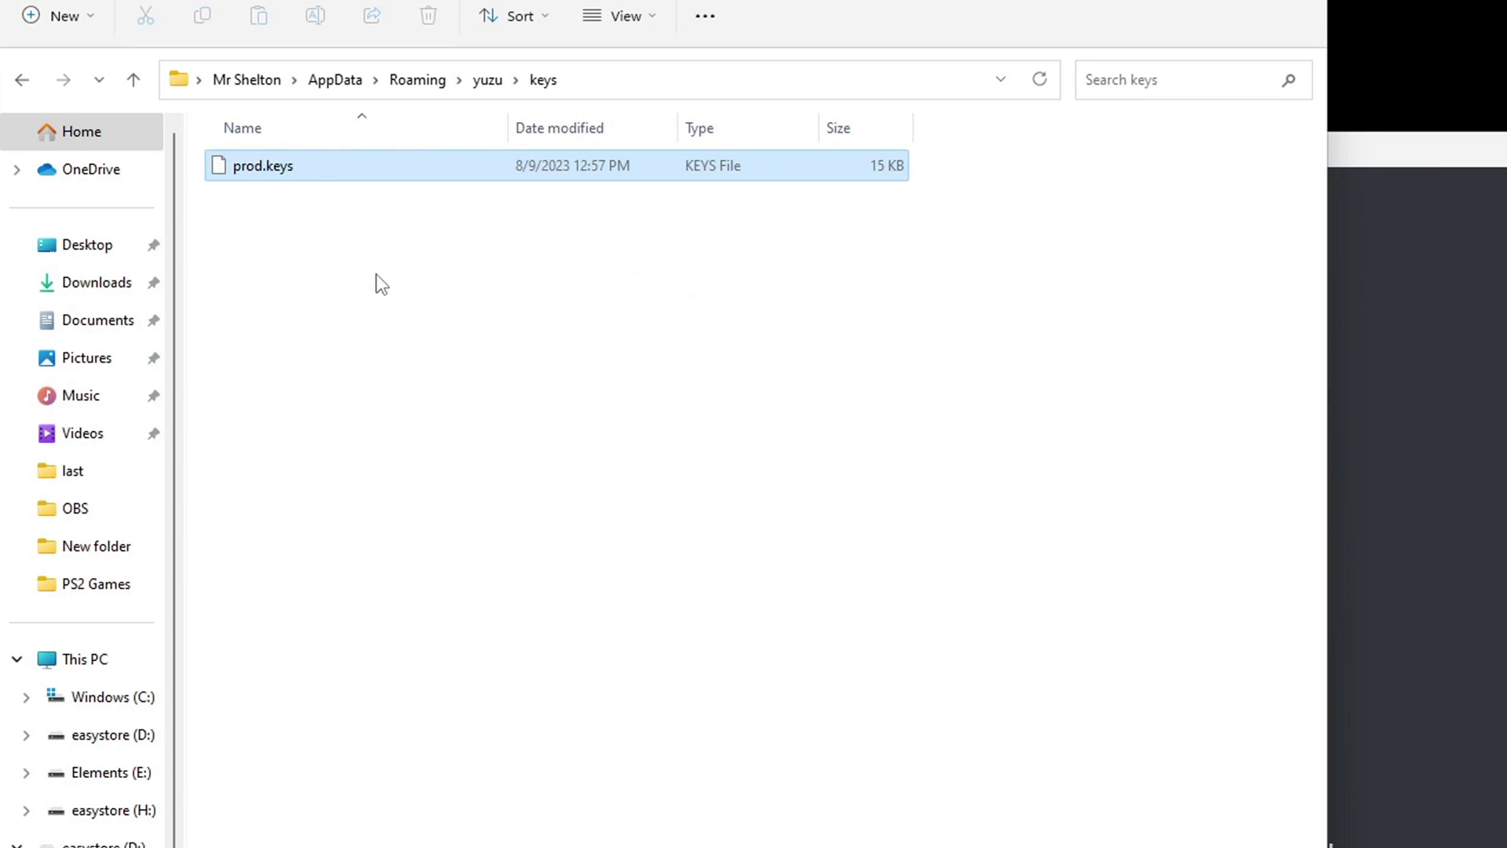
pyautogui.moveTo(1339, 150); pyautogui.dragTo(380, 346)
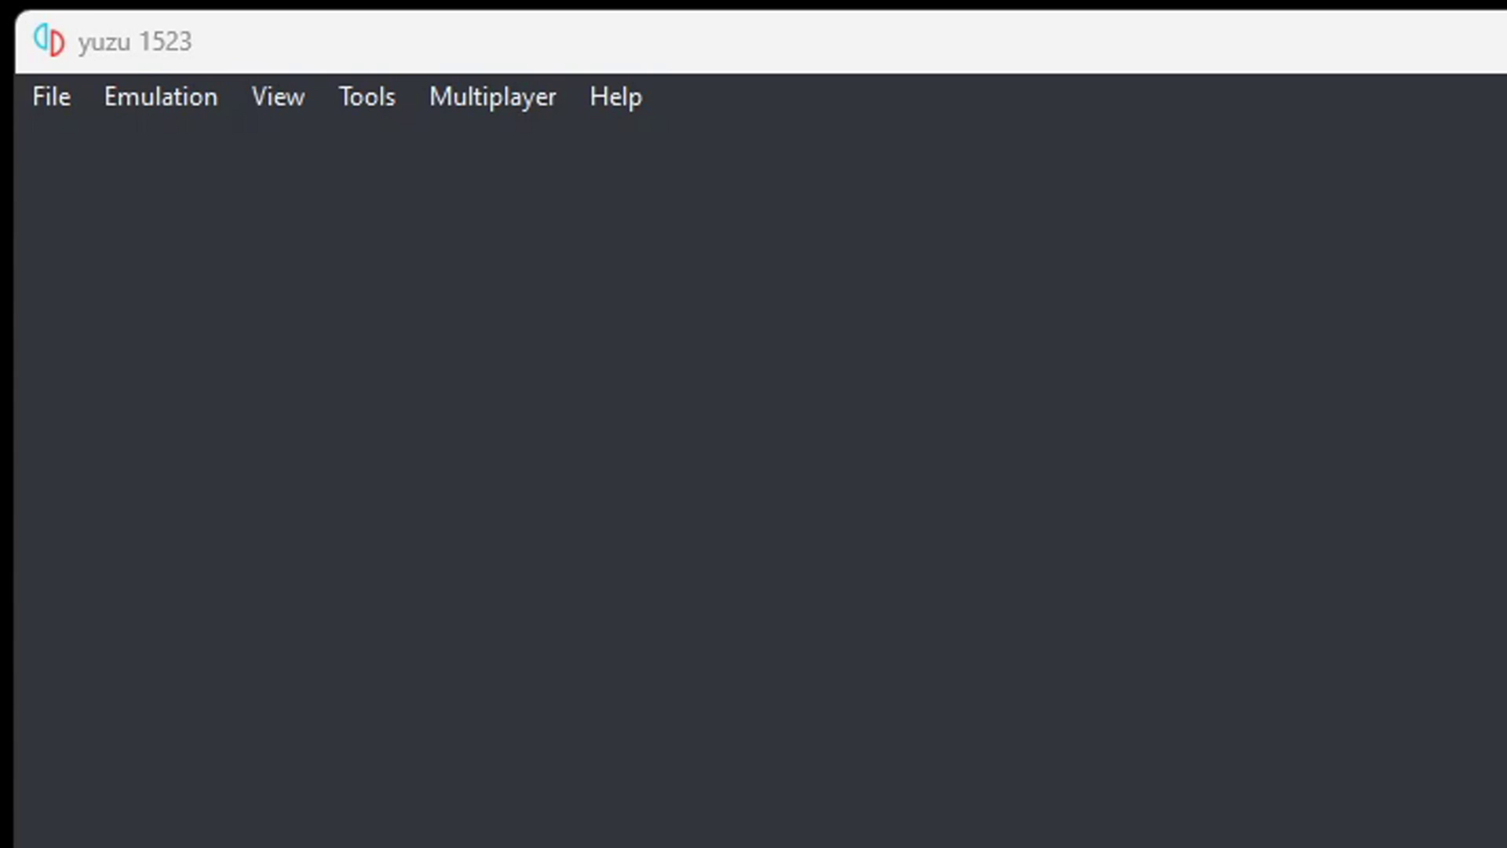
# Step: Open yuzu's nand/system/Contents/registered folder from the yuzu data folder
pyautogui.click(56, 96)
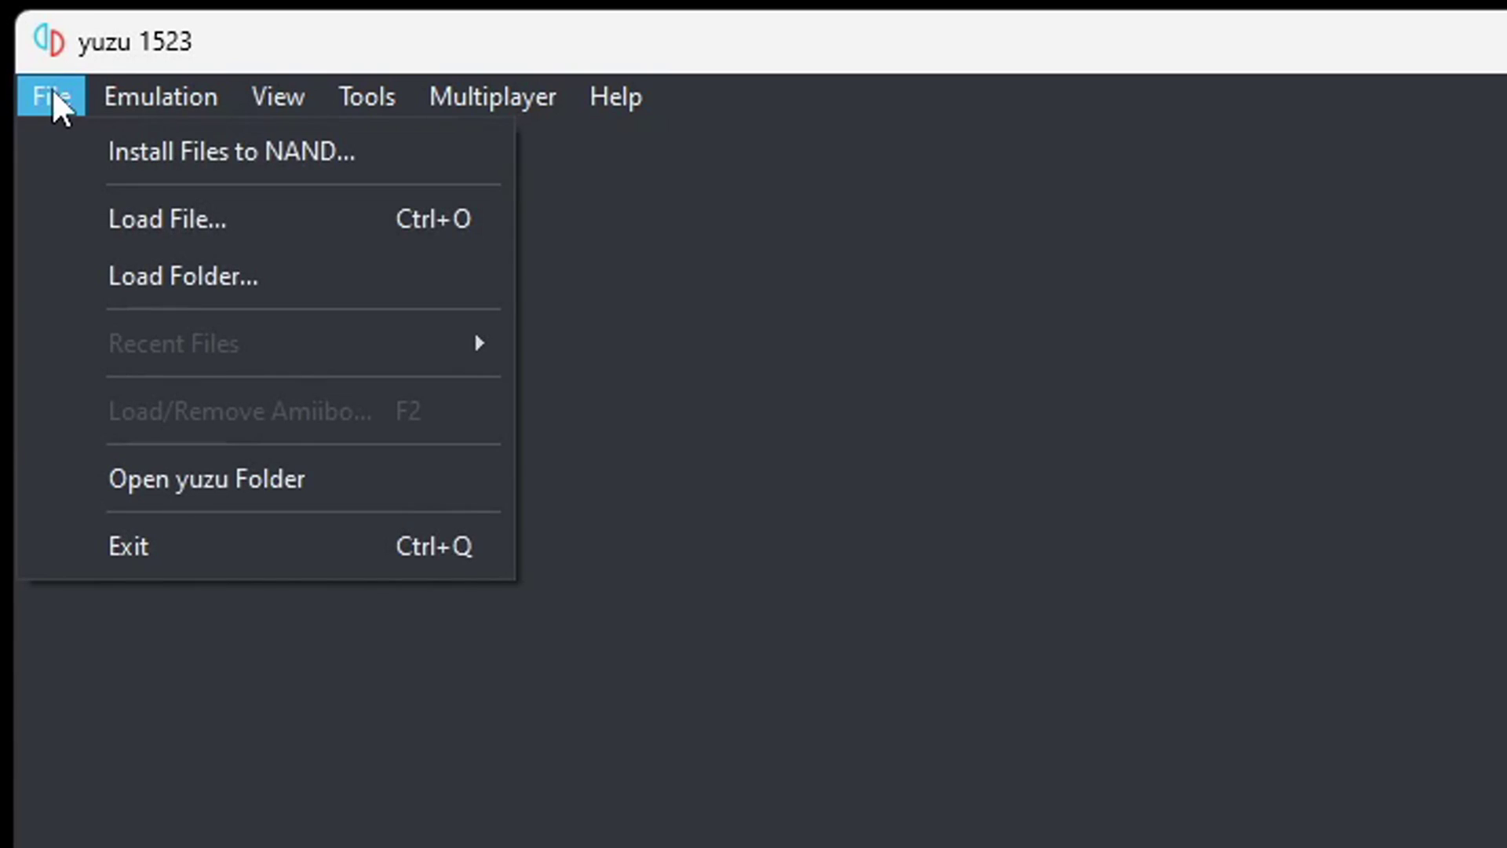
pyautogui.click(156, 478)
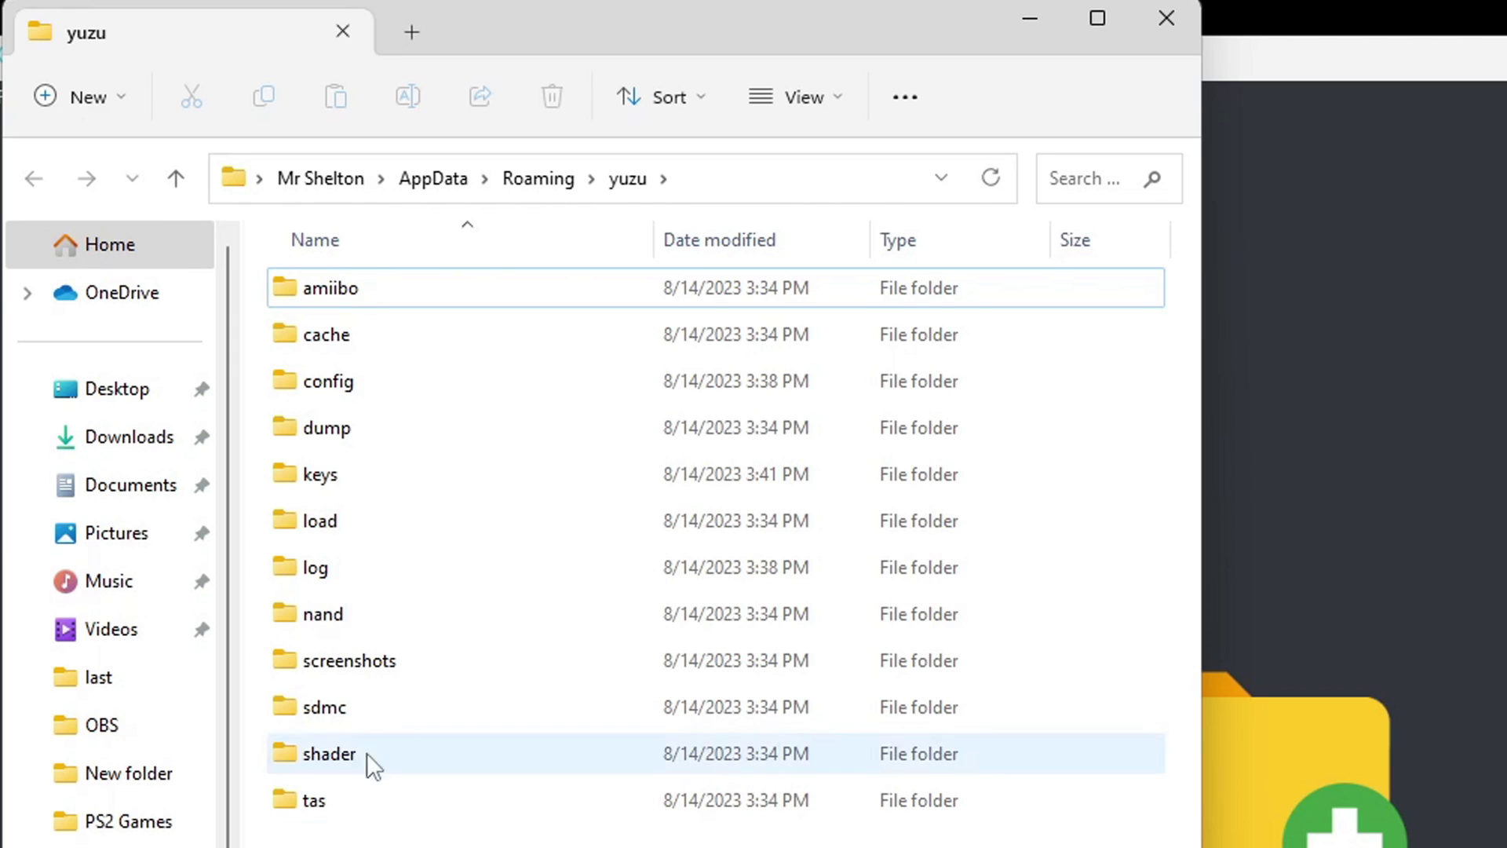
pyautogui.doubleClick(377, 617)
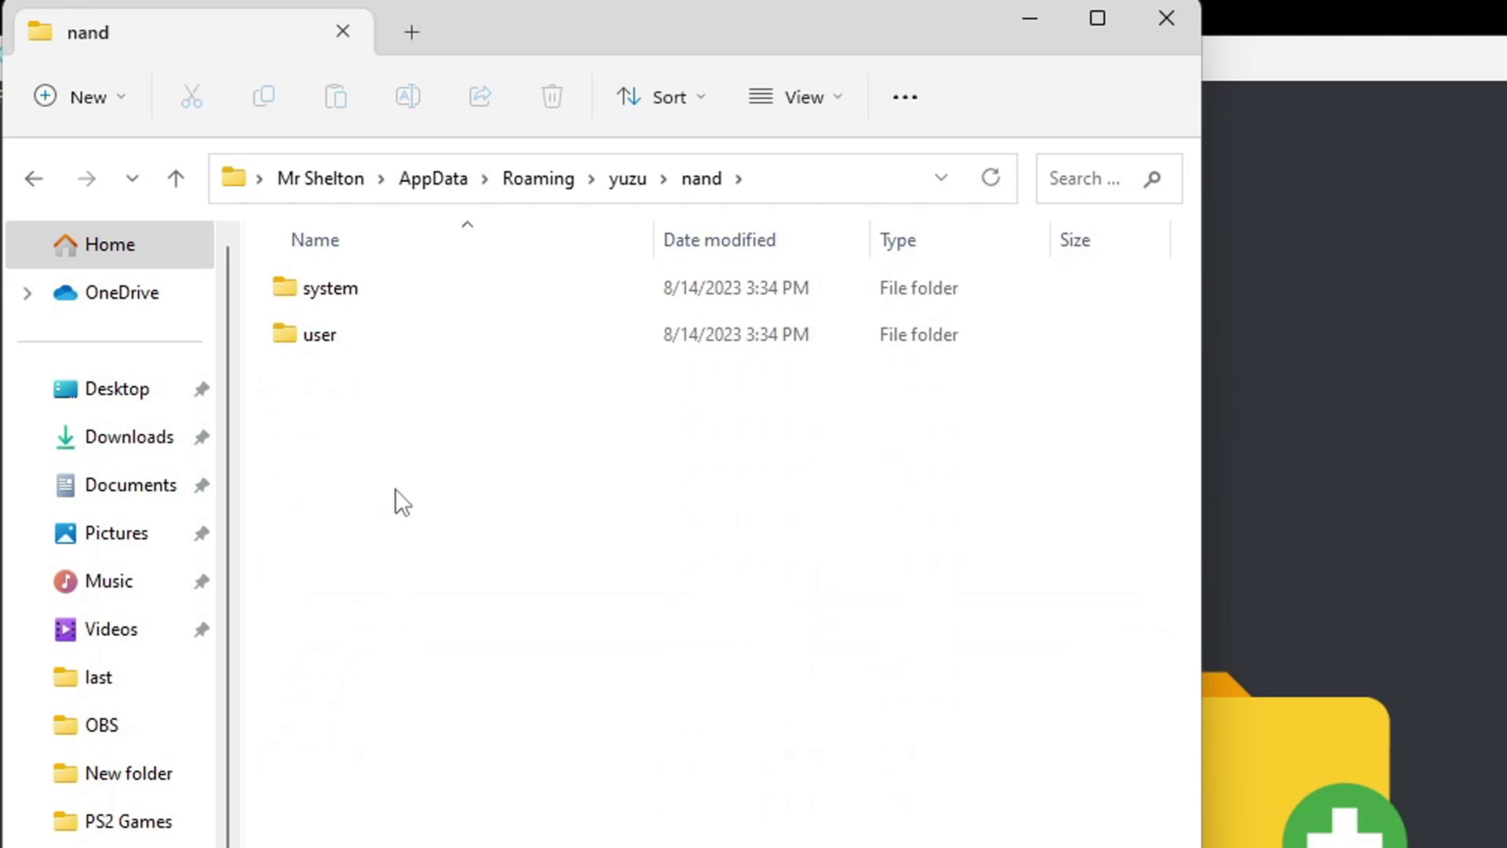
pyautogui.doubleClick(400, 290)
pyautogui.doubleClick(399, 290)
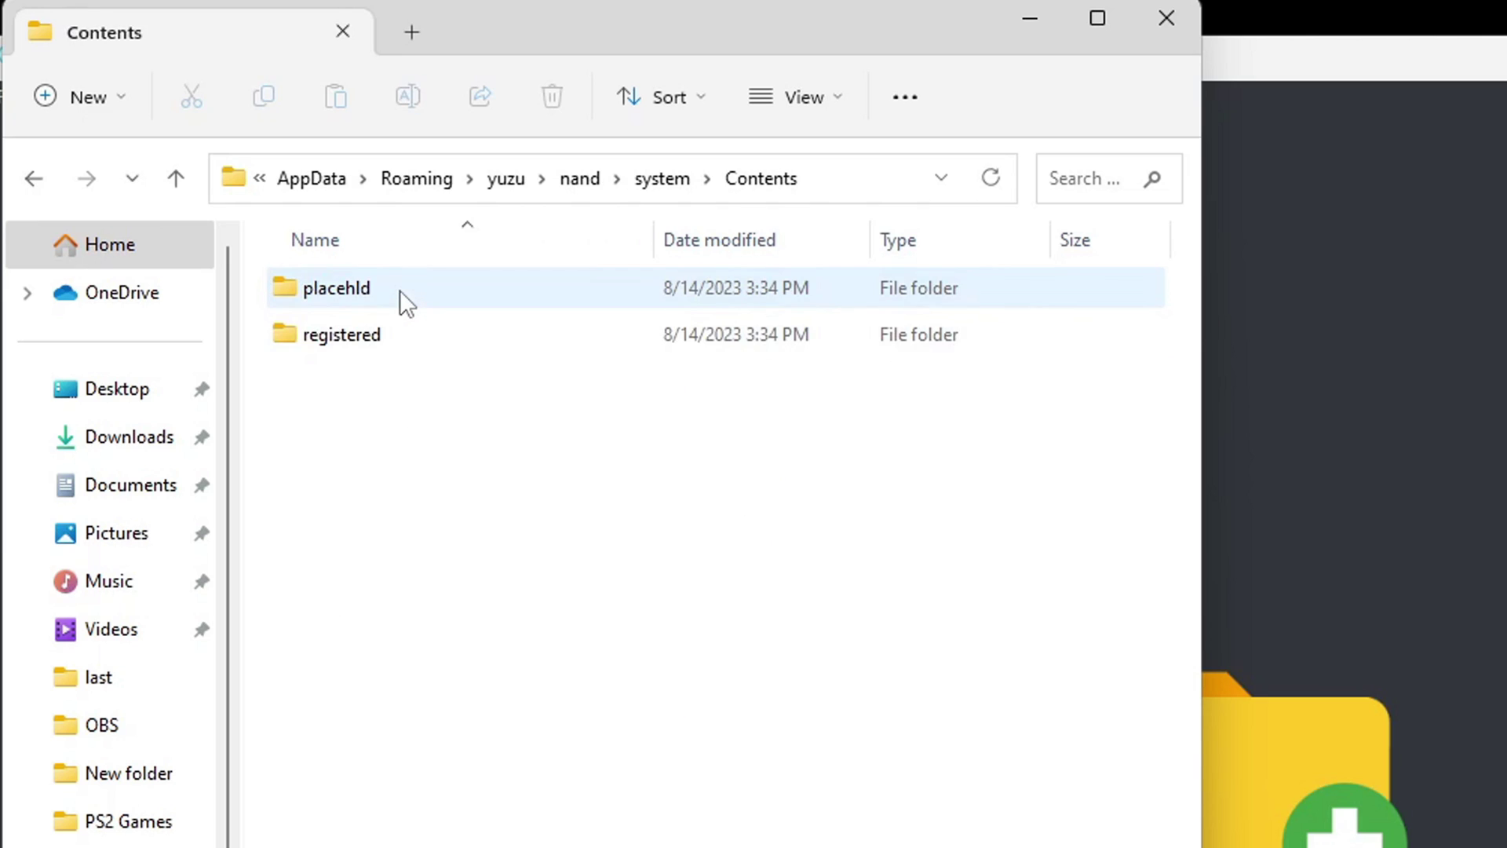
pyautogui.doubleClick(443, 336)
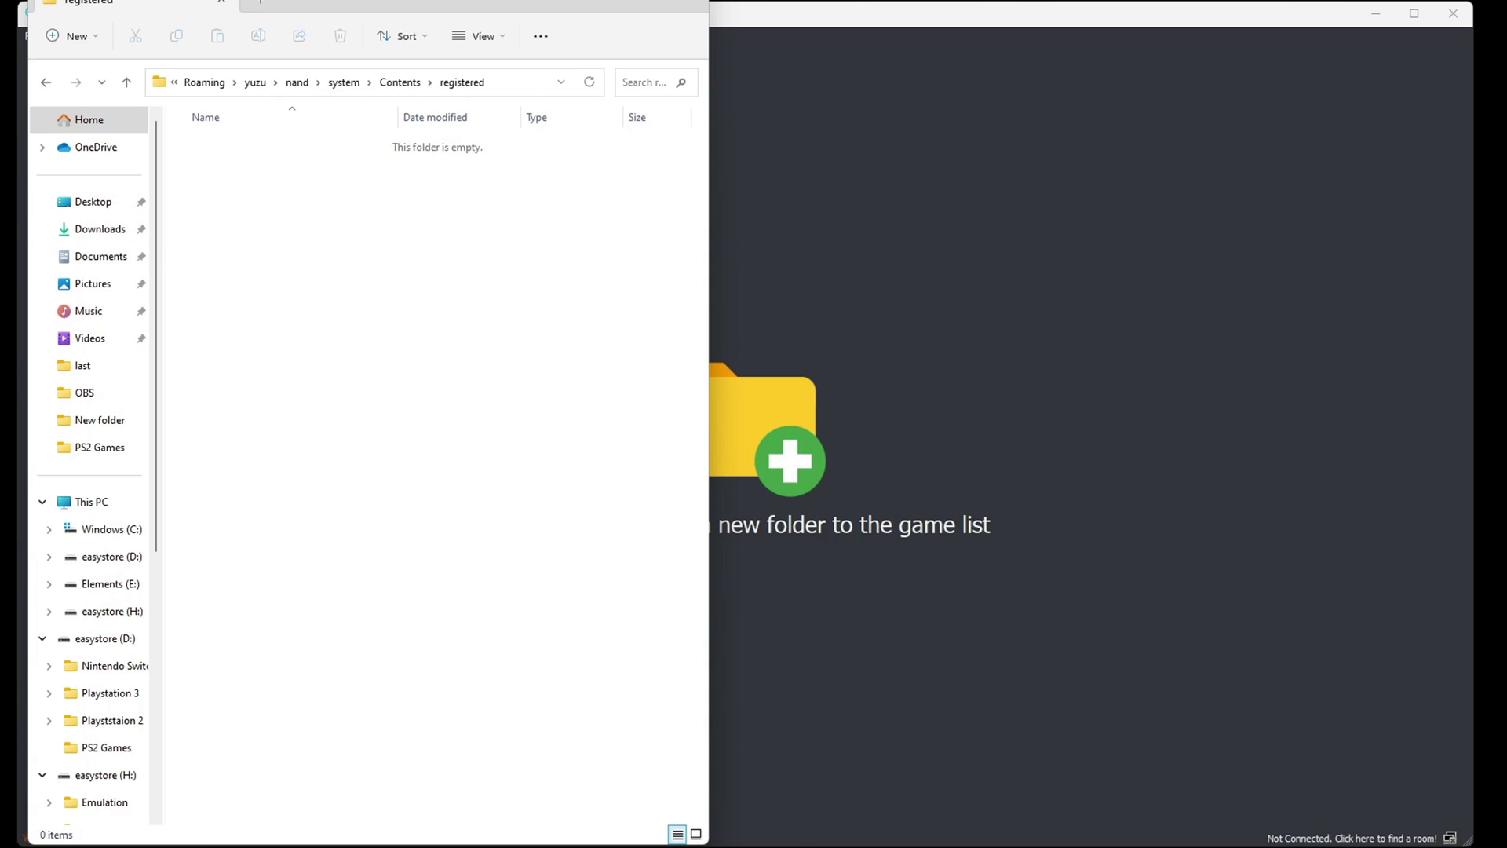
# Step: Move all 229 Firmware 16.0.3 files into the registered folder and close it
pyautogui.hotkey('alt', 'Tab')
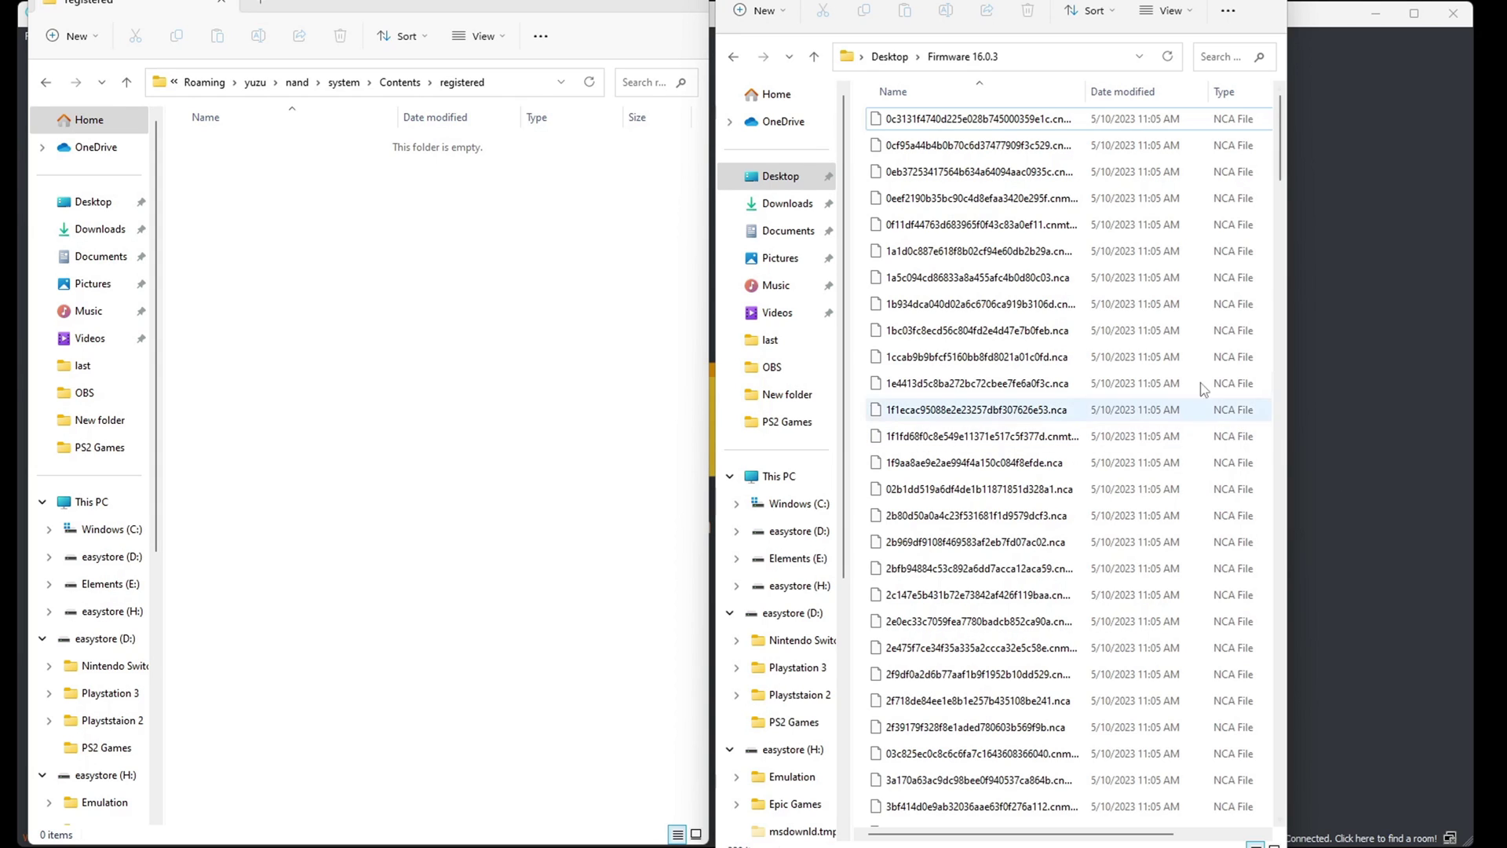
pyautogui.click(989, 124)
pyautogui.moveTo(865, 118); pyautogui.dragTo(1197, 834)
pyautogui.moveTo(1005, 392); pyautogui.dragTo(280, 303)
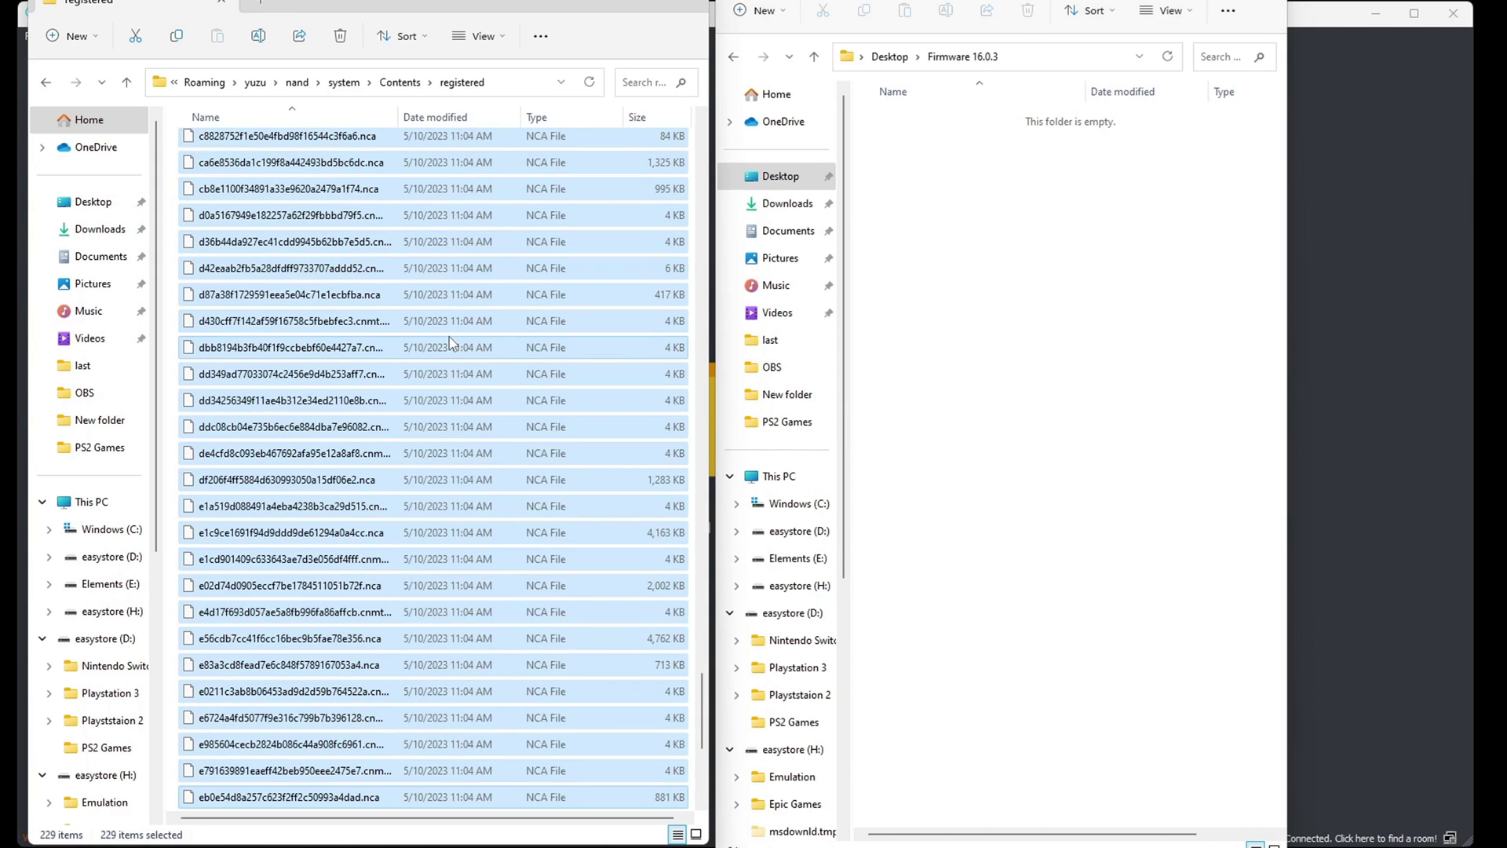
pyautogui.click(692, 4)
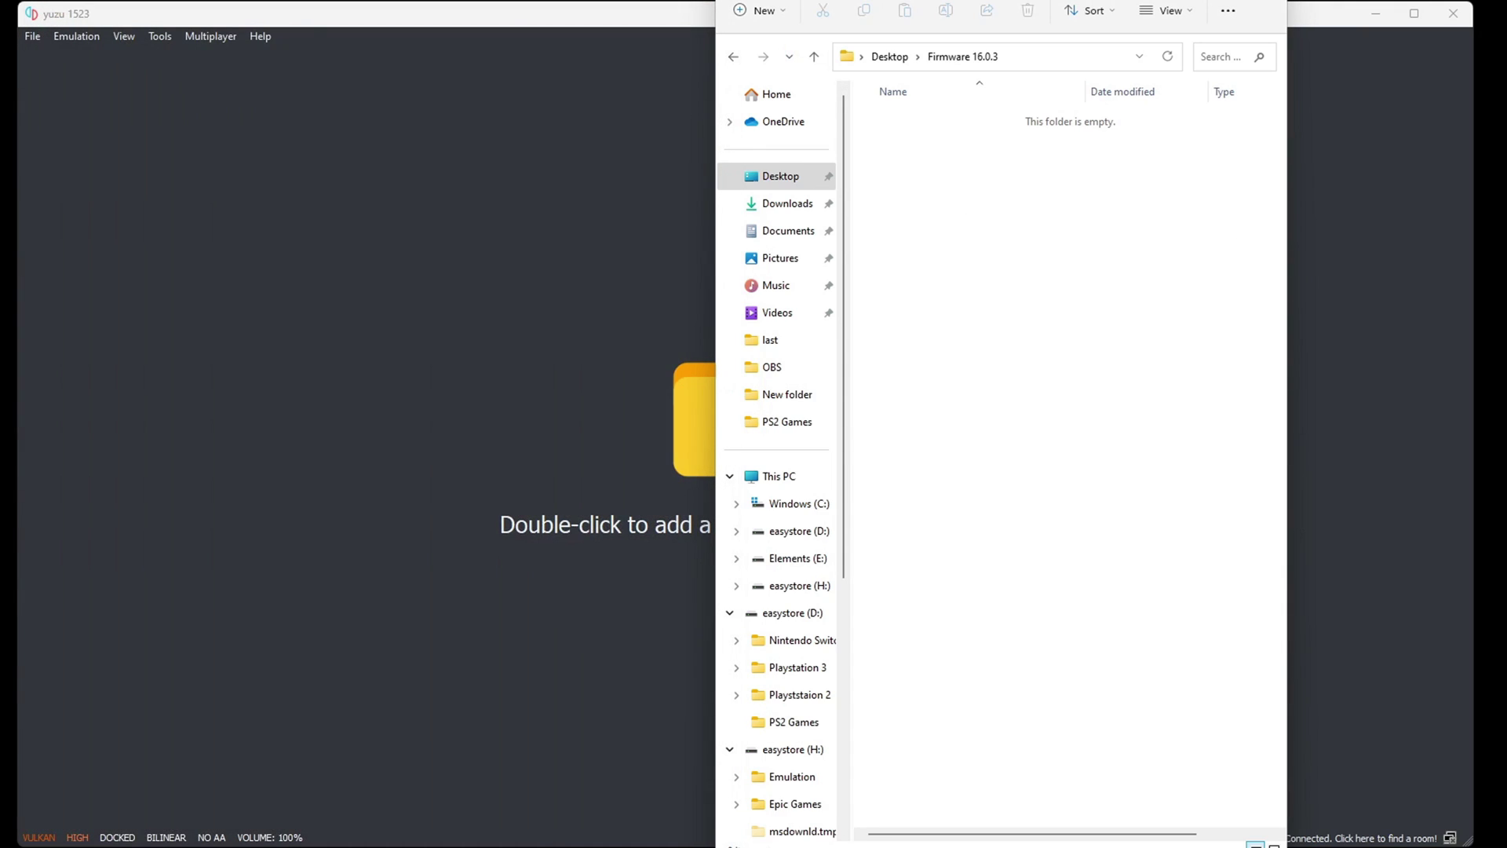
# Step: Close the firmware folder and bring up yuzu's Configuration window at Graphics settings
pyautogui.hotkey('ctrl', 'w')
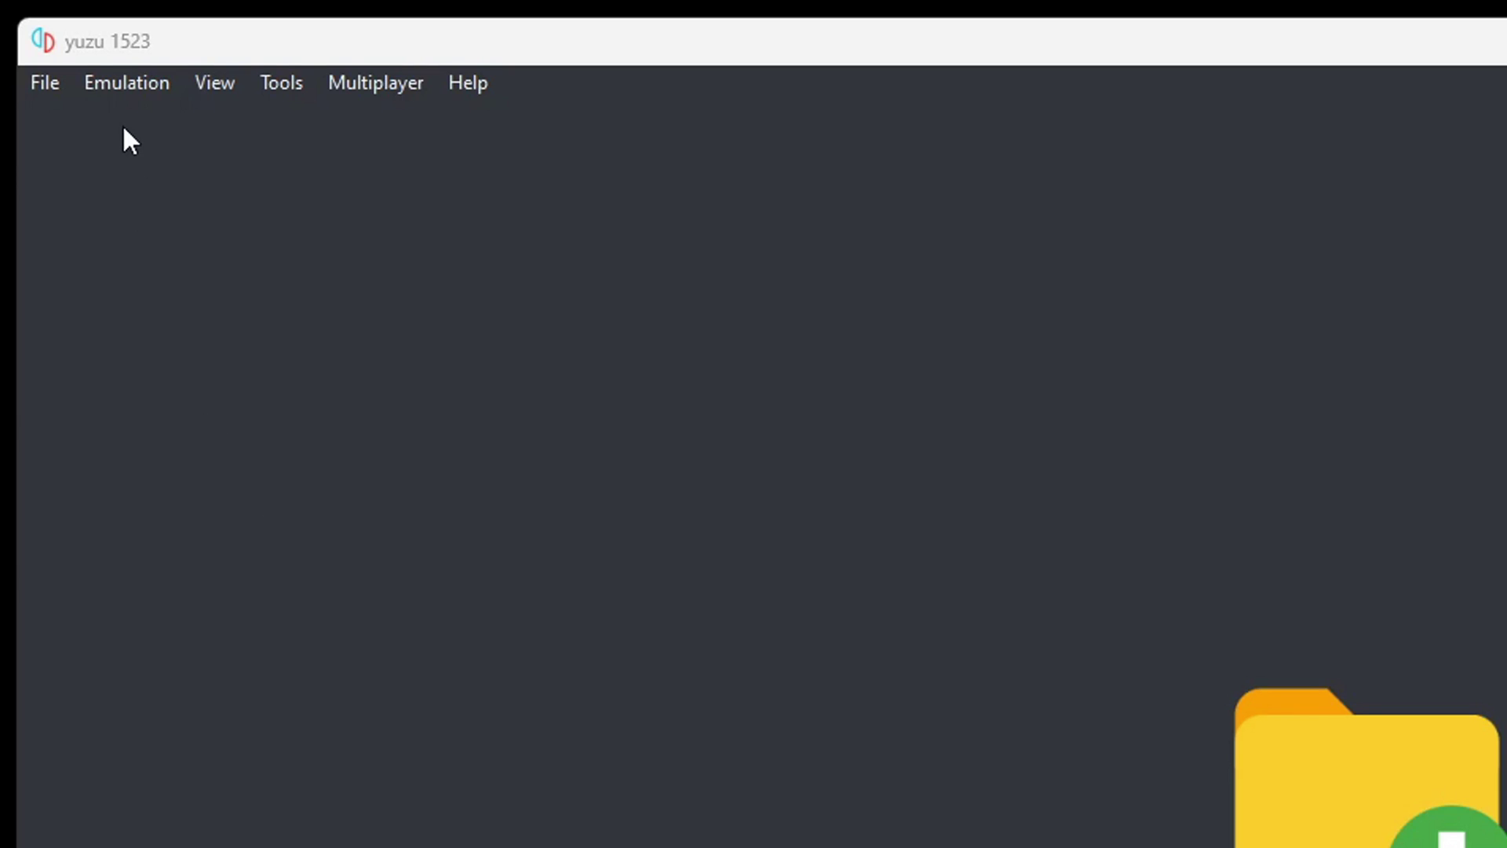
pyautogui.click(122, 85)
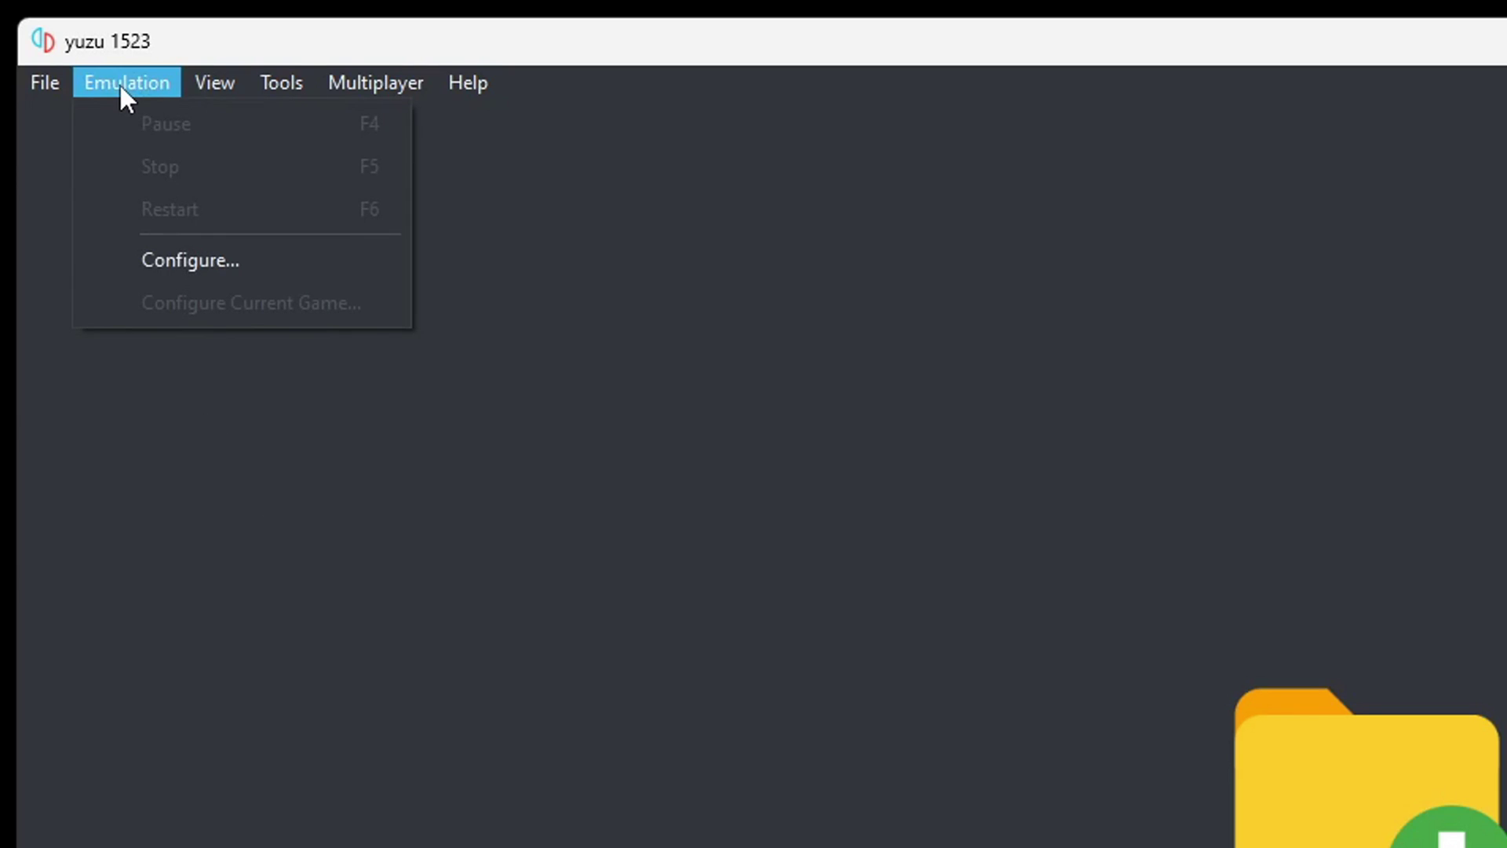
pyautogui.click(145, 265)
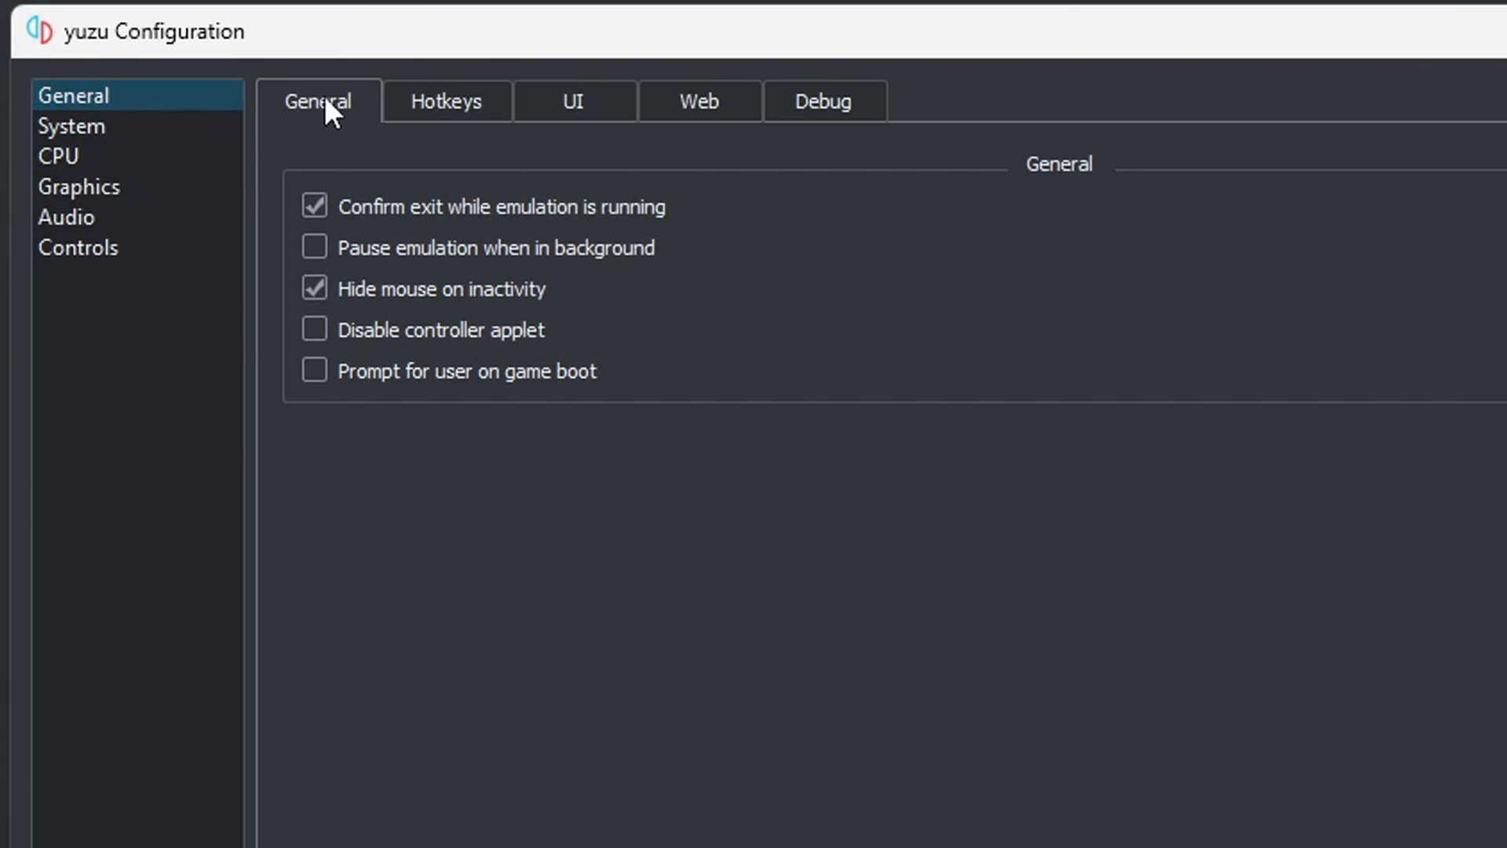
pyautogui.click(466, 103)
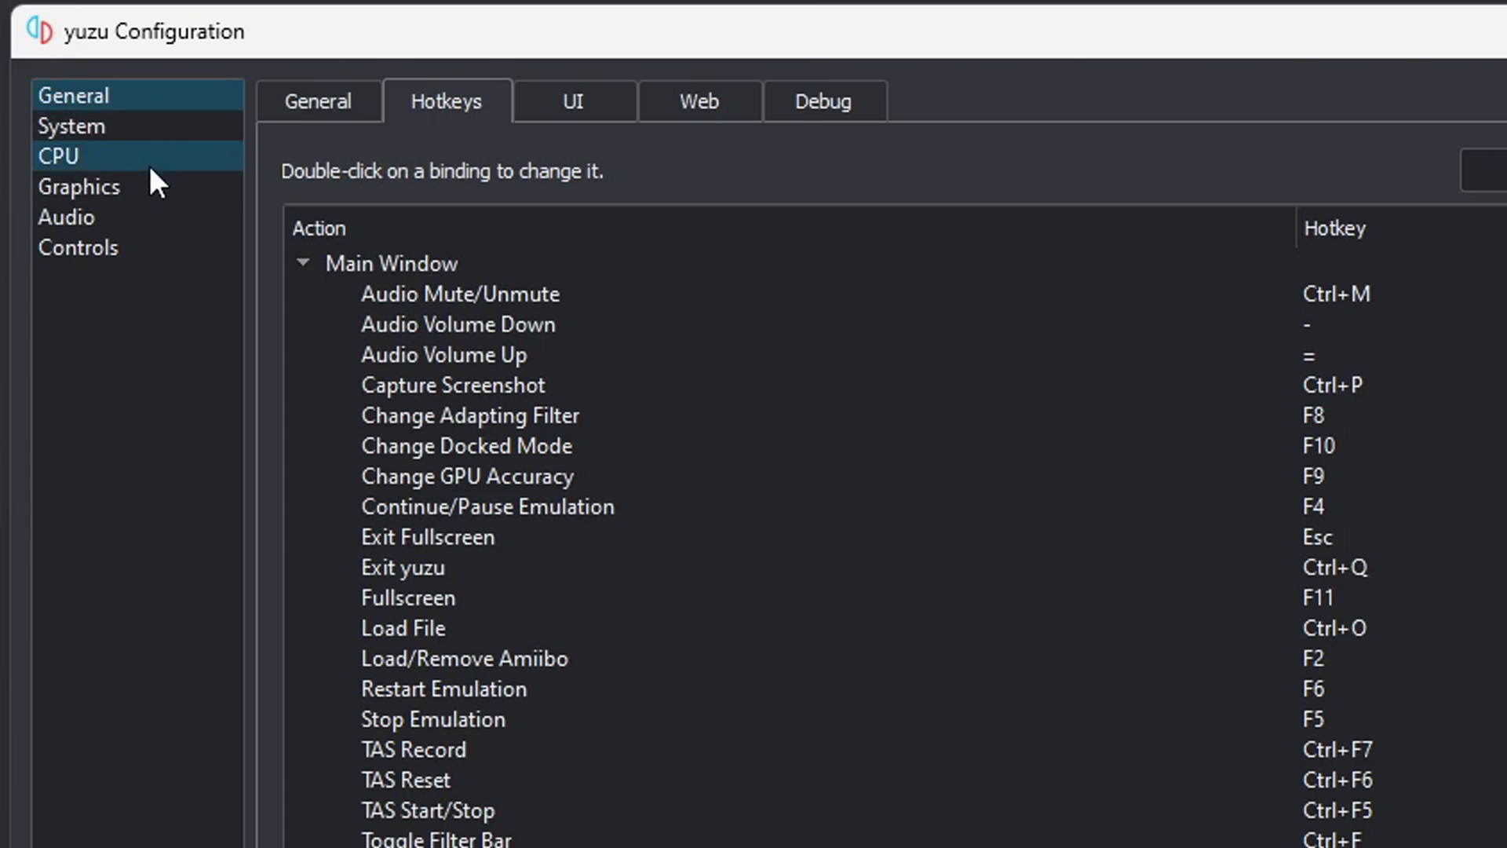
pyautogui.click(143, 186)
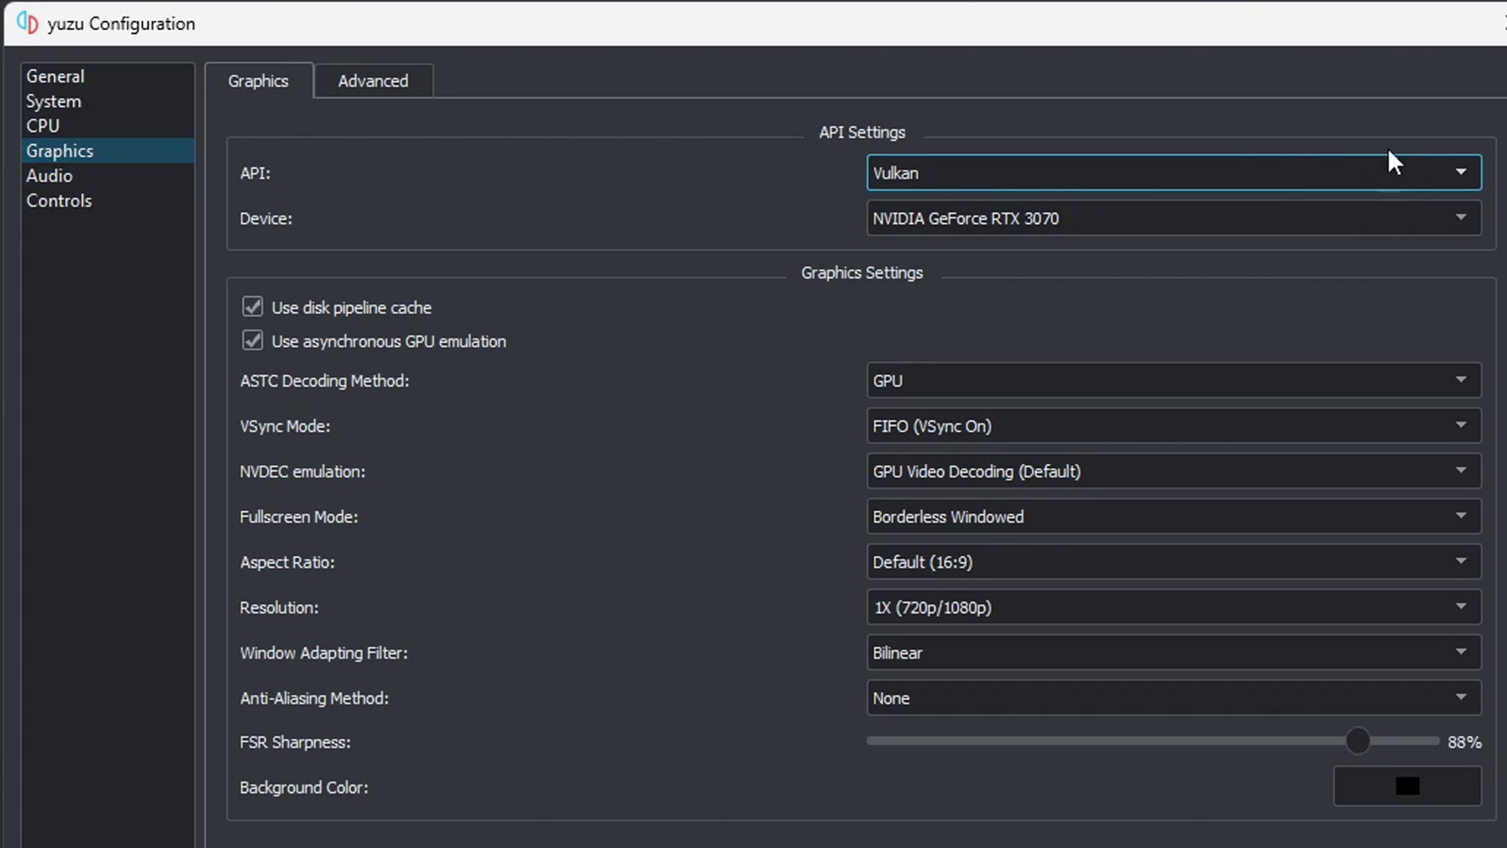
# Step: Keep Vulkan as the graphics API and 1X (720p/1080p) as the resolution
pyautogui.click(1462, 175)
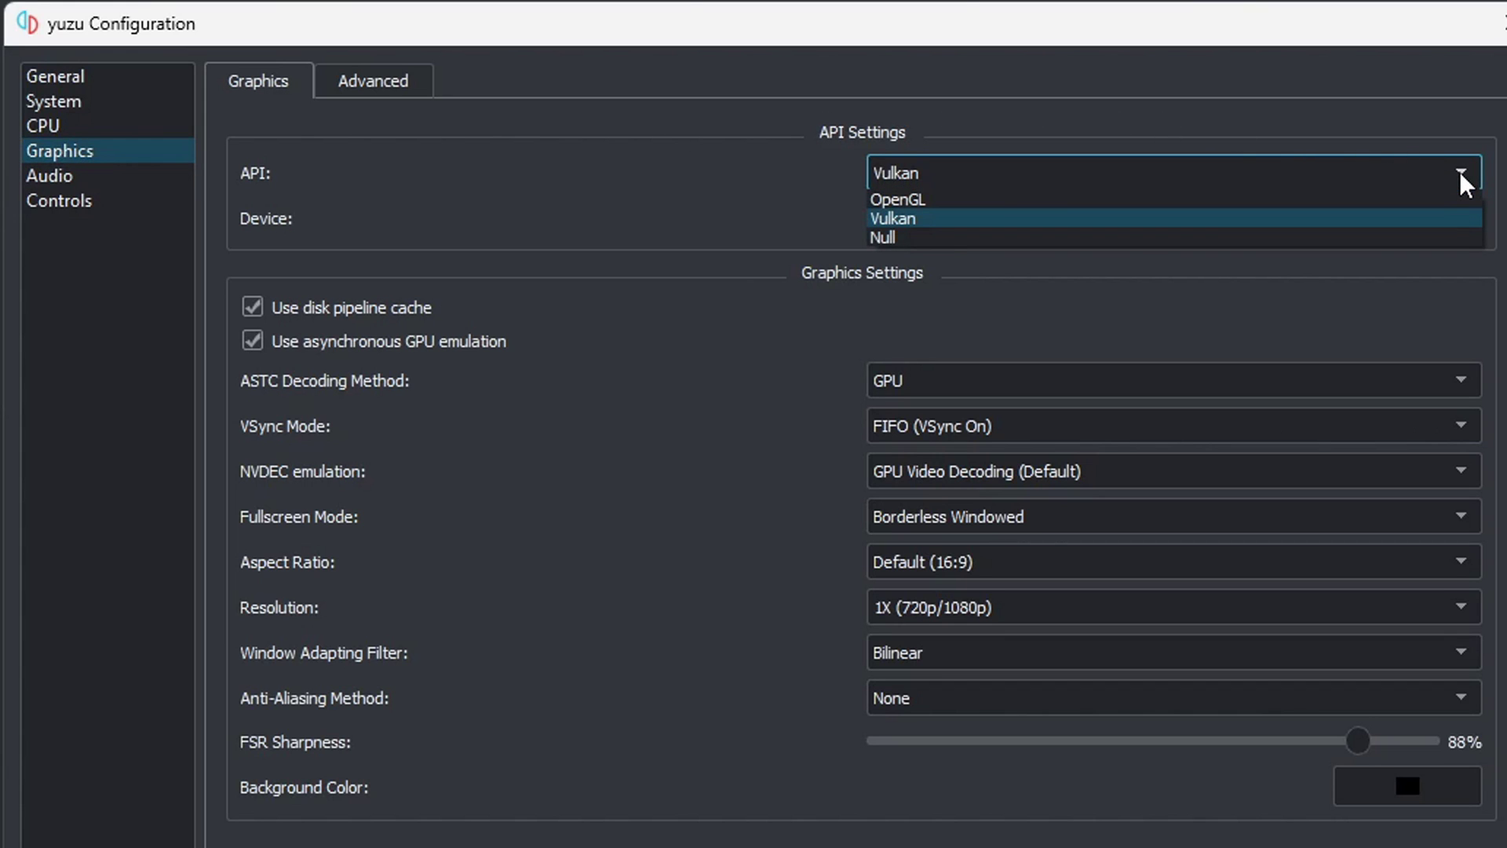
pyautogui.click(1452, 79)
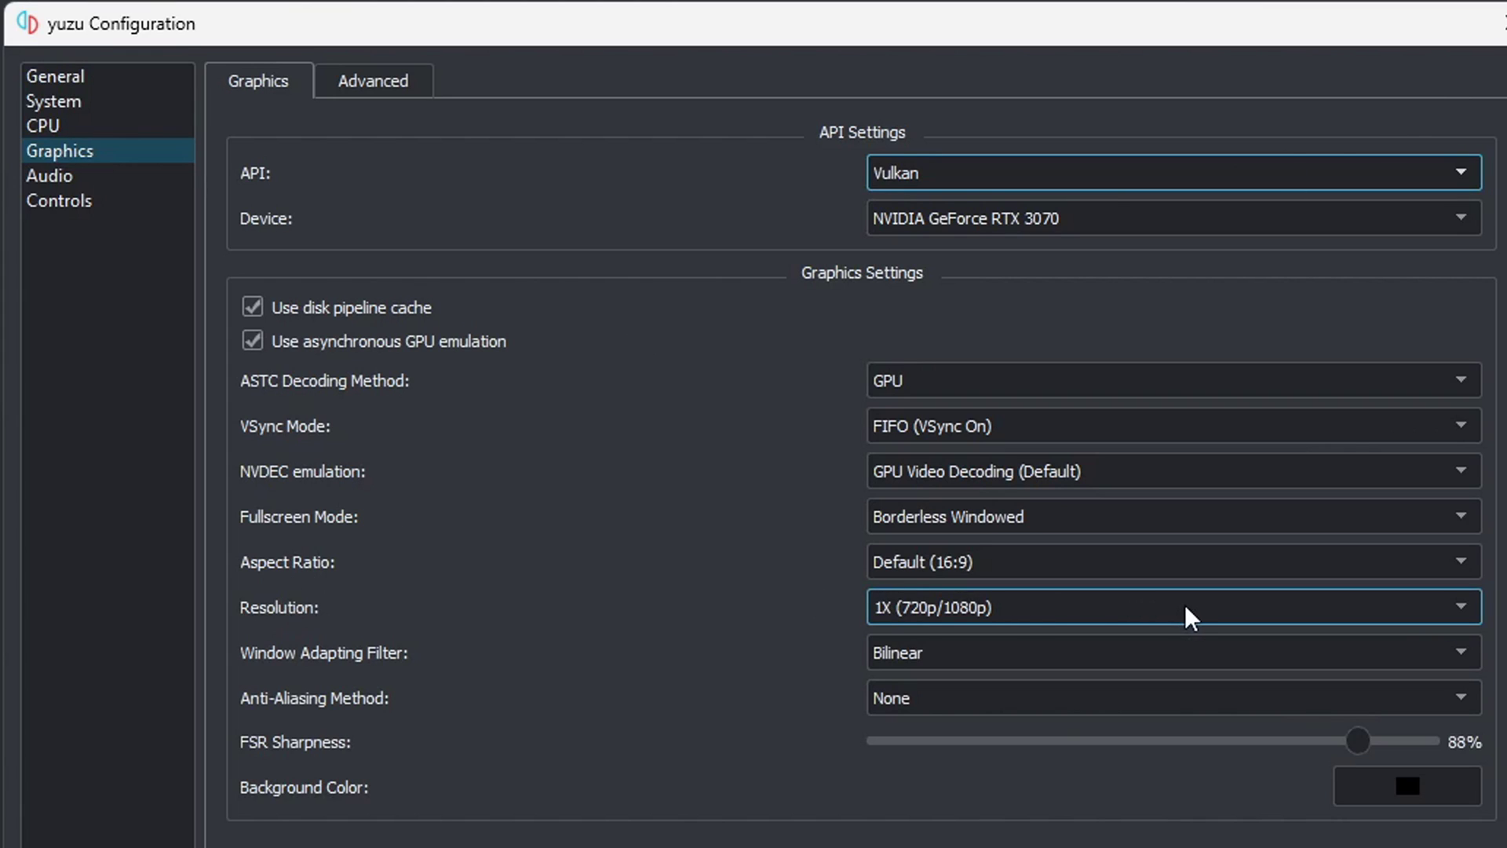
pyautogui.click(1445, 607)
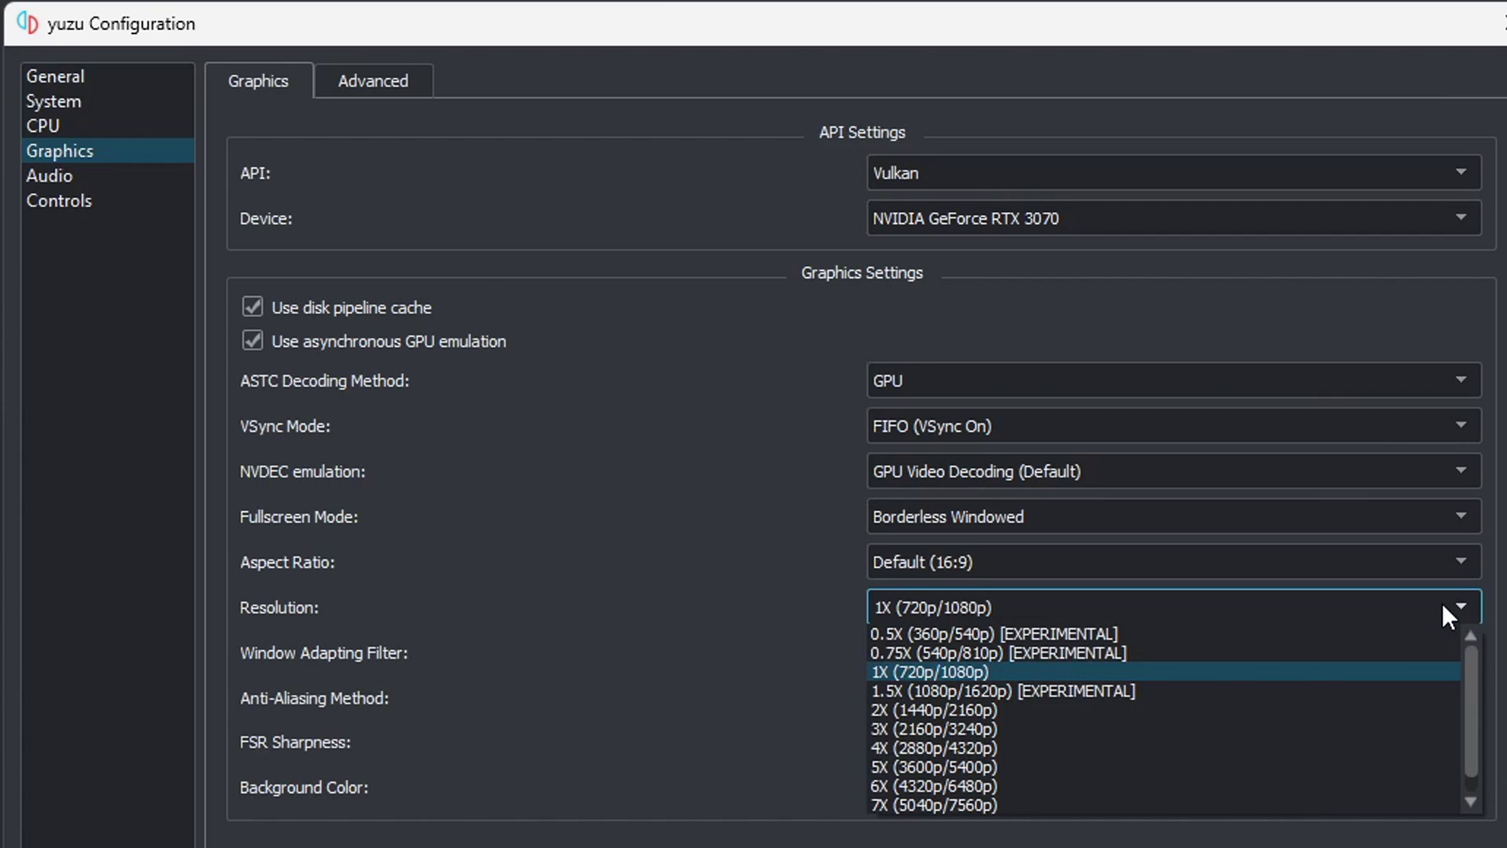
pyautogui.click(445, 409)
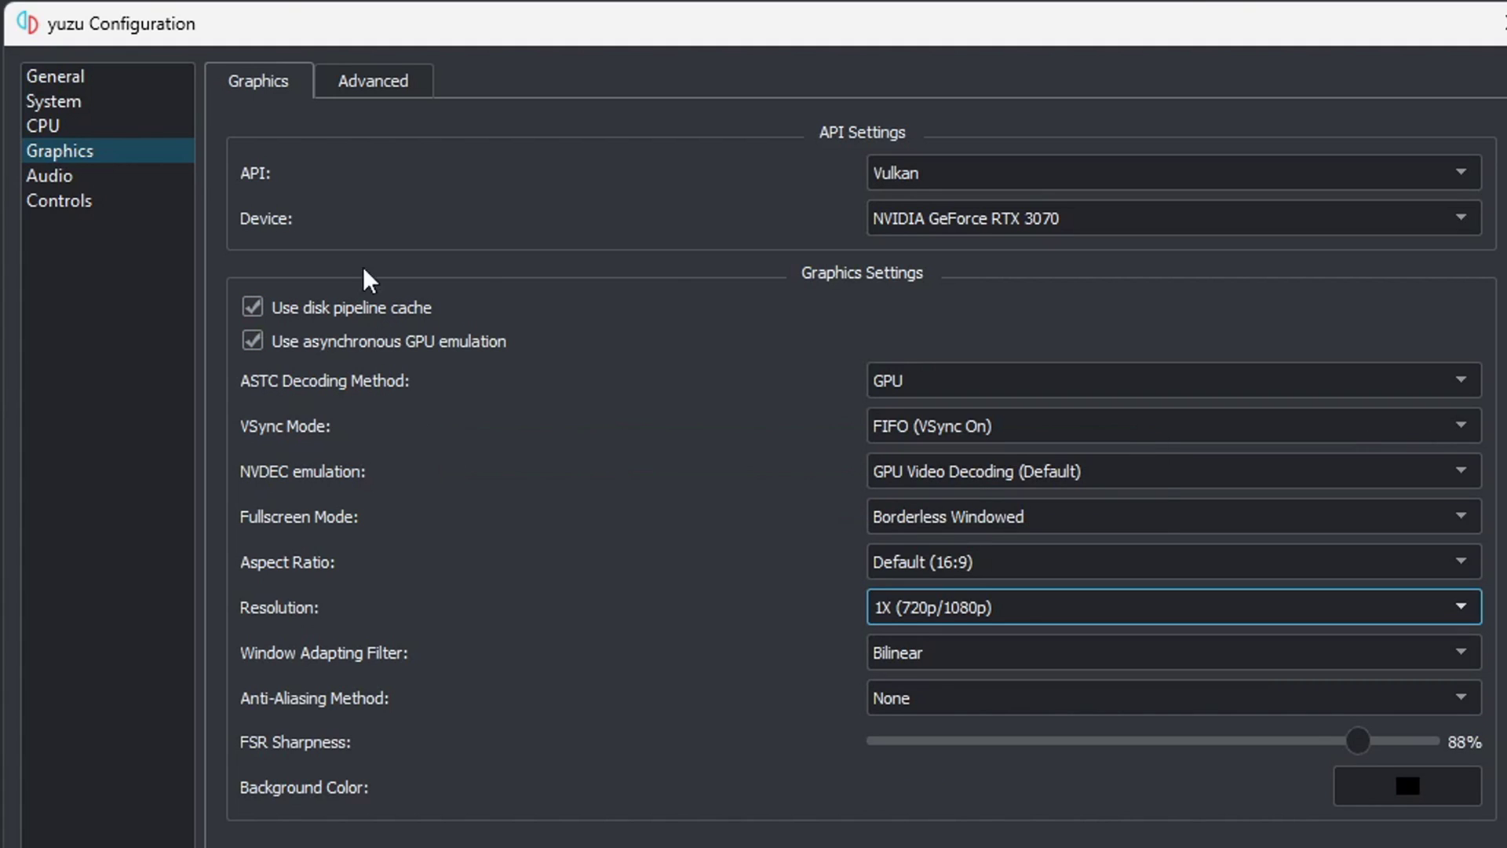
# Step: Show the Advanced graphics settings and keep Accuracy Level at High
pyautogui.click(362, 86)
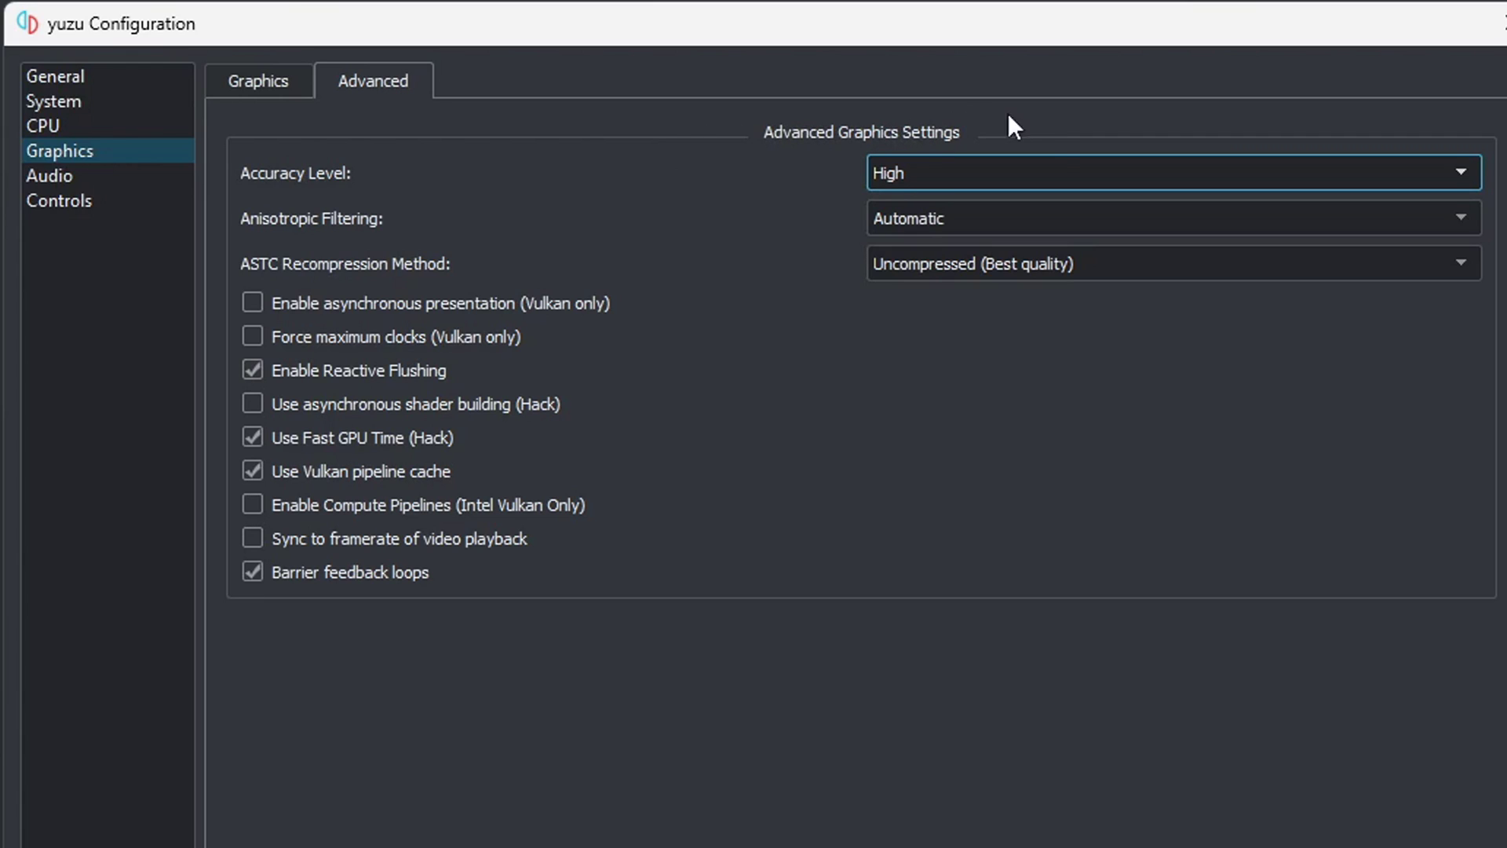
pyautogui.click(1345, 181)
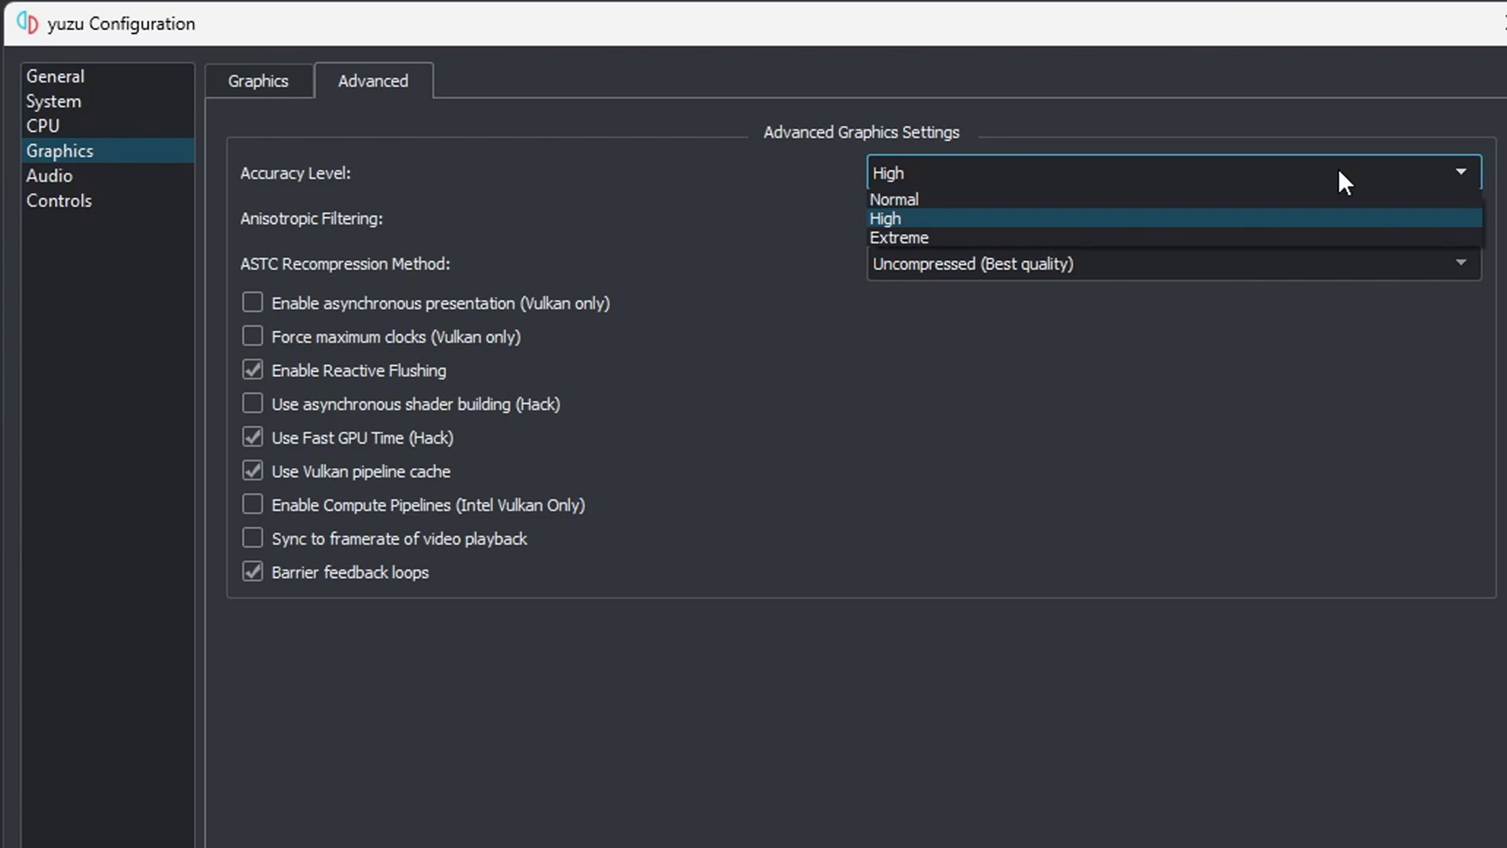
pyautogui.click(671, 178)
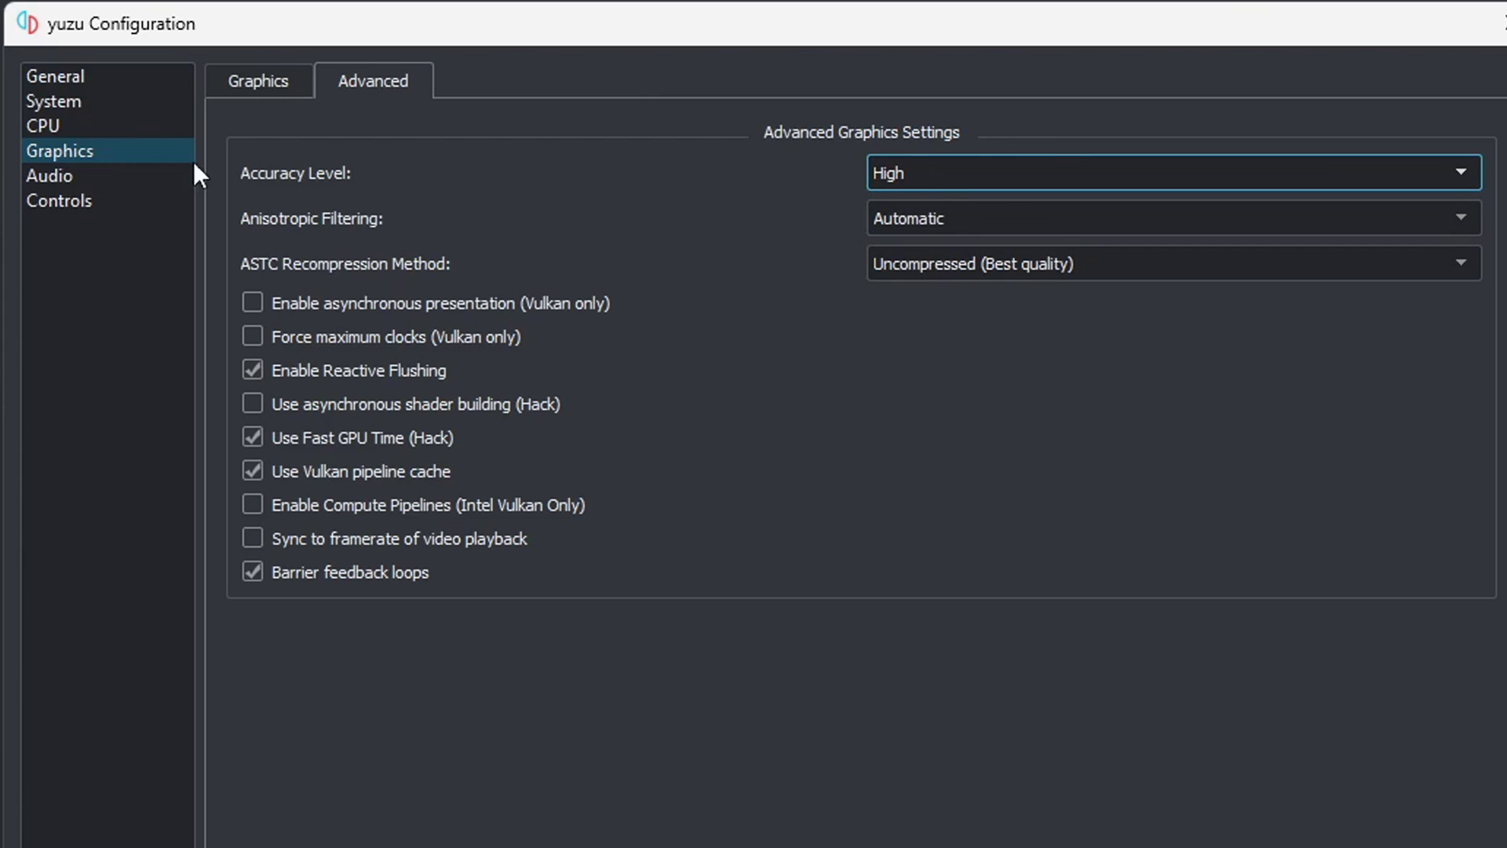
# Step: Set Player 1 to Pro Controller with Nintendo Switch Pro Controller 0 as input device
pyautogui.click(74, 198)
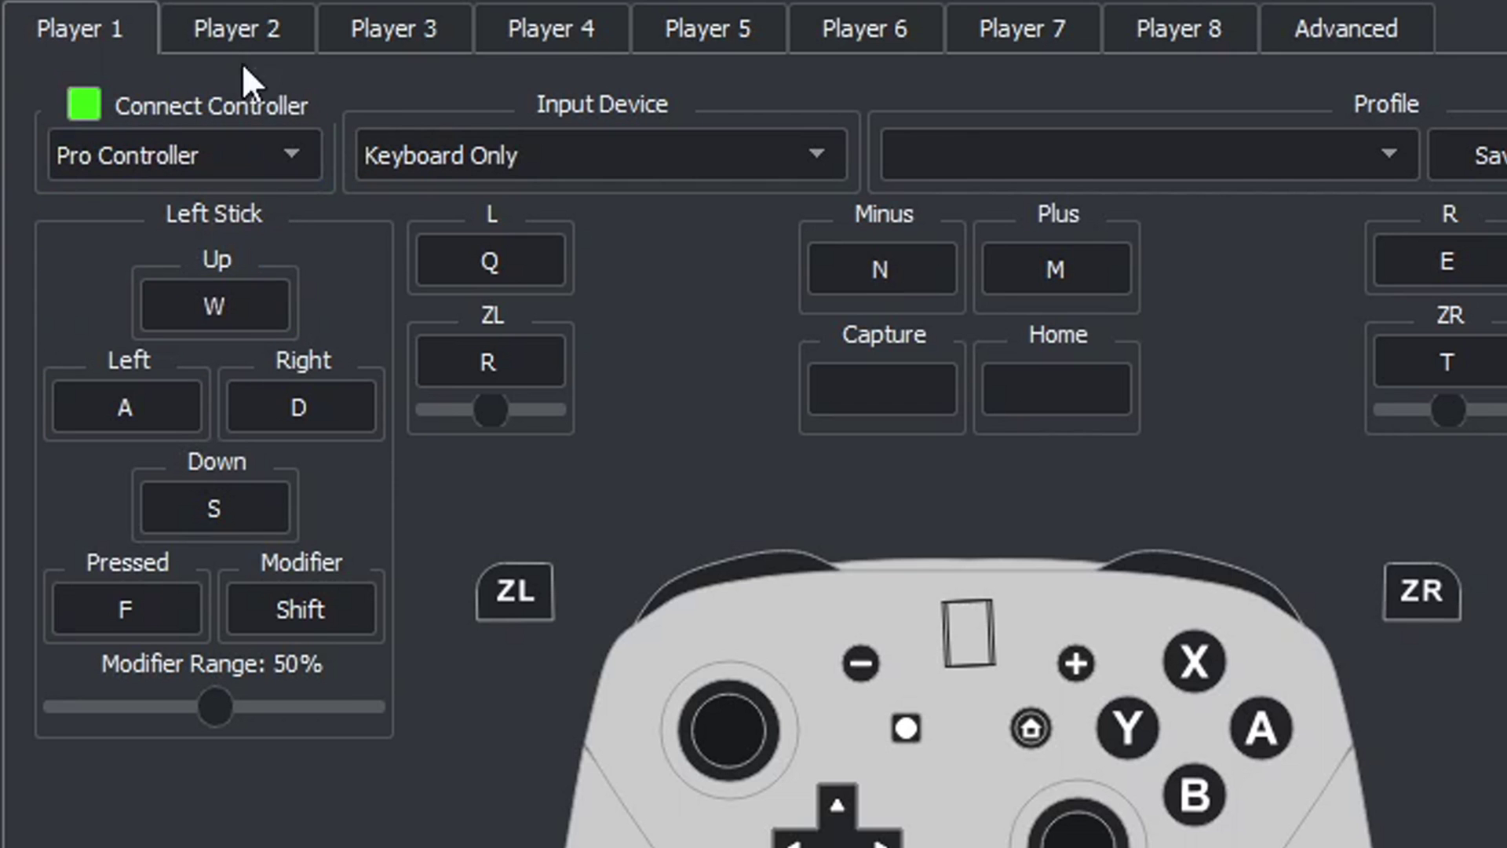
pyautogui.click(468, 78)
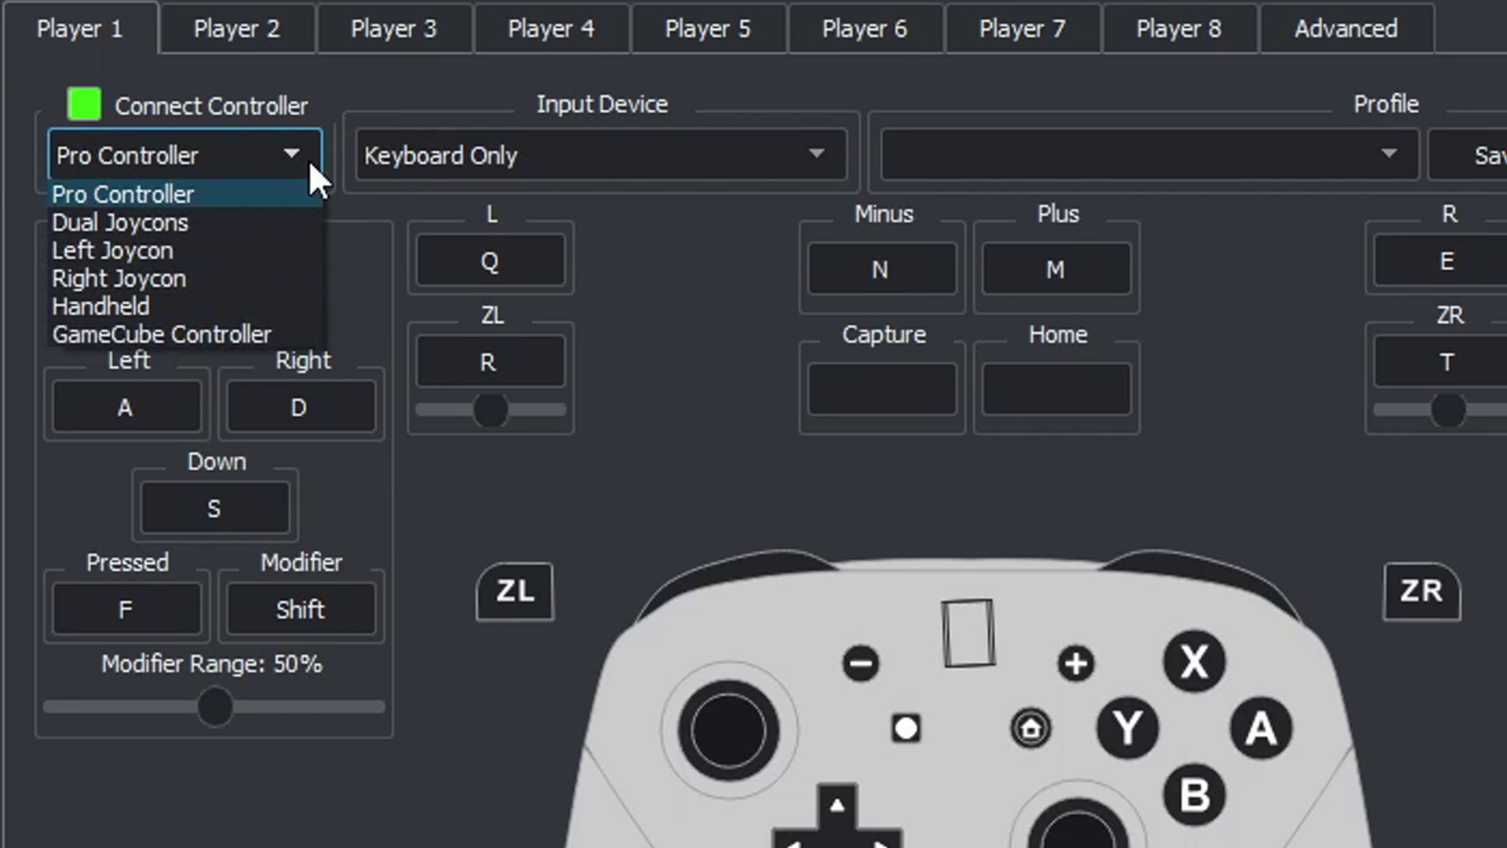
pyautogui.click(382, 88)
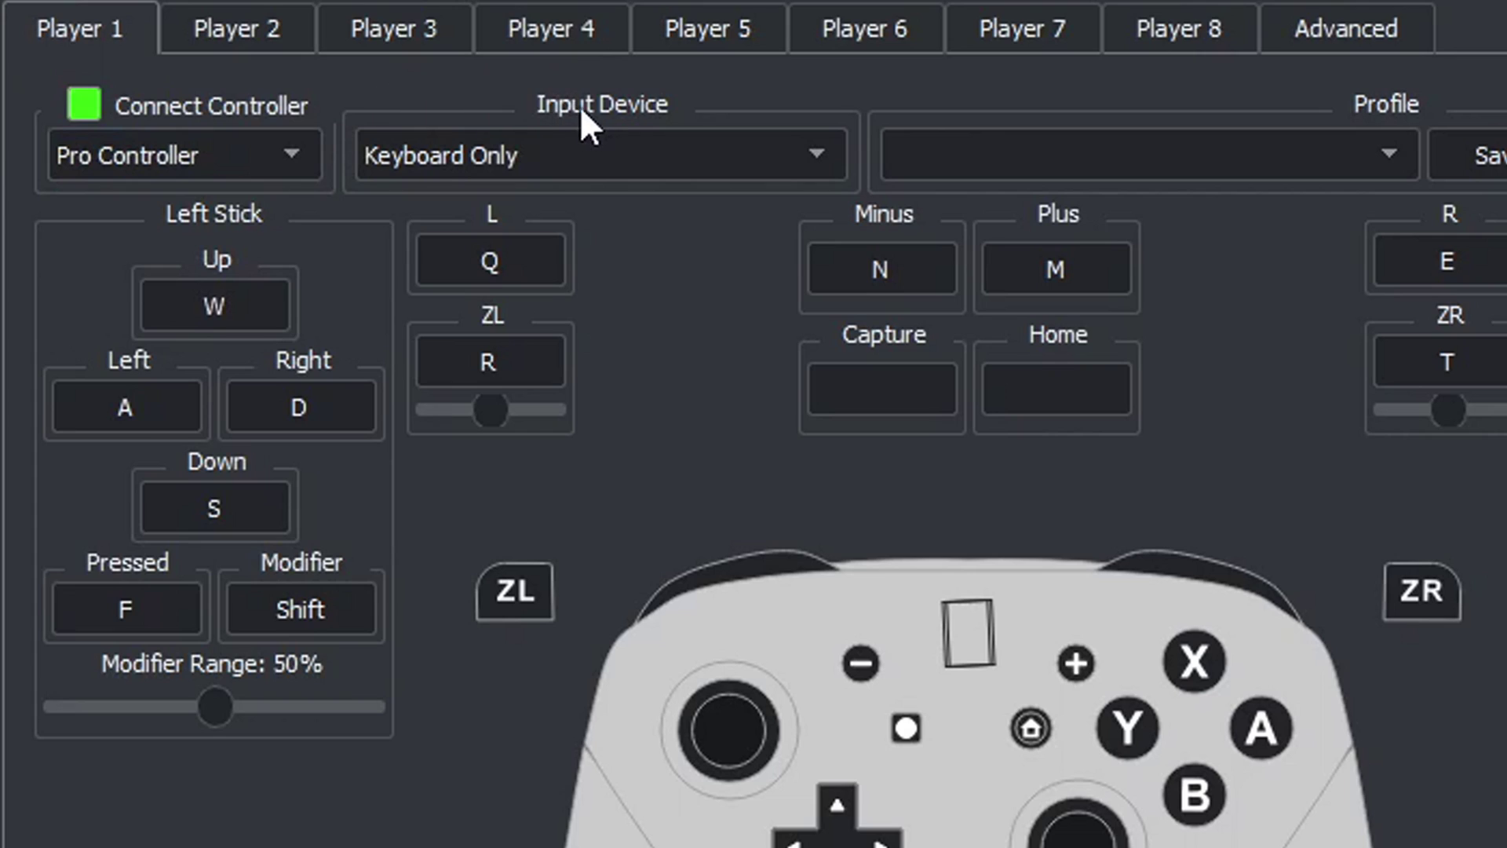
pyautogui.click(835, 151)
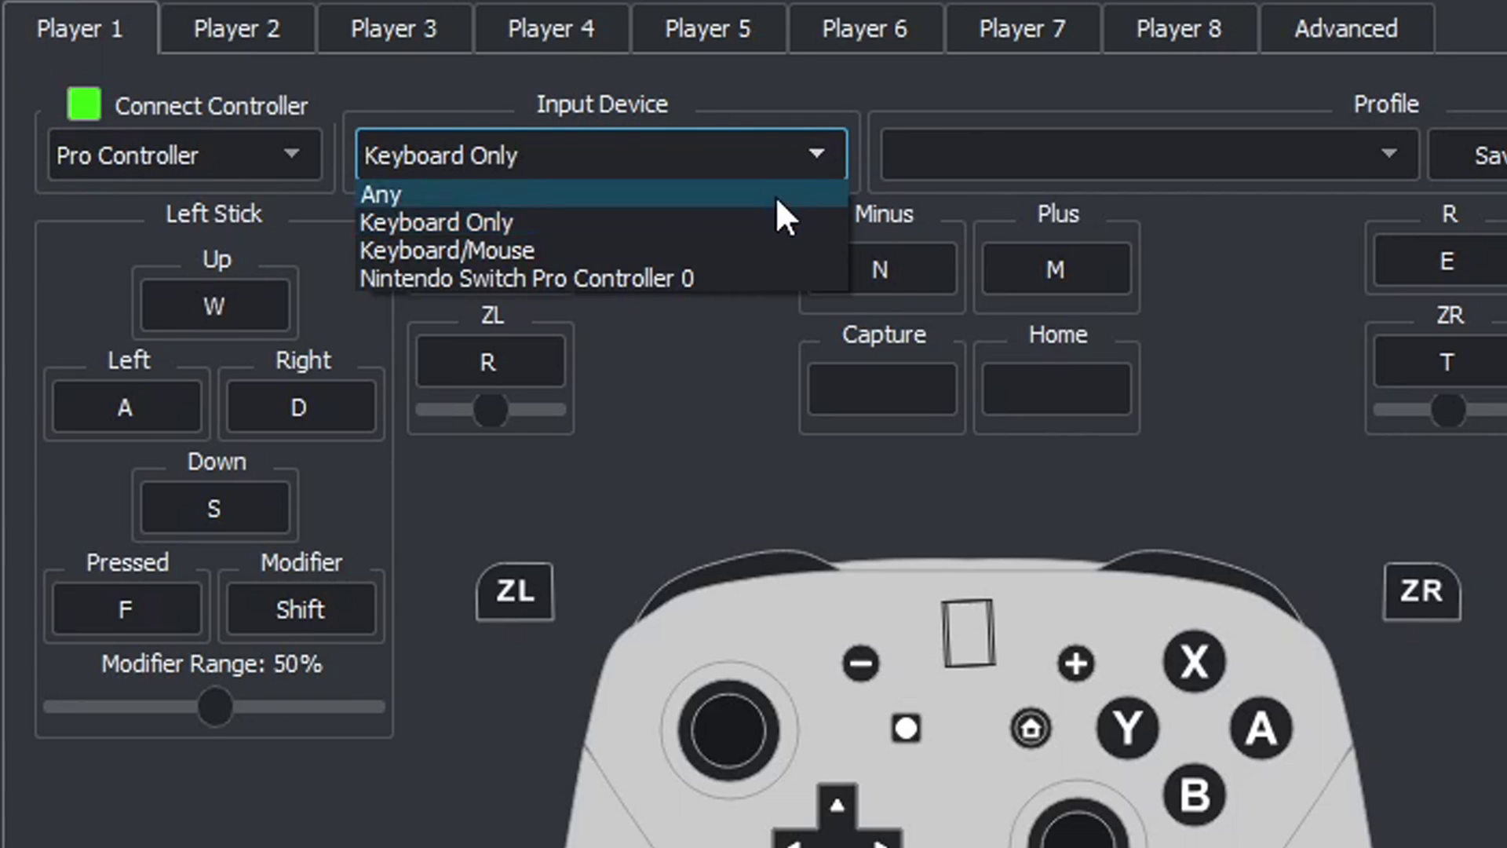
pyautogui.click(738, 270)
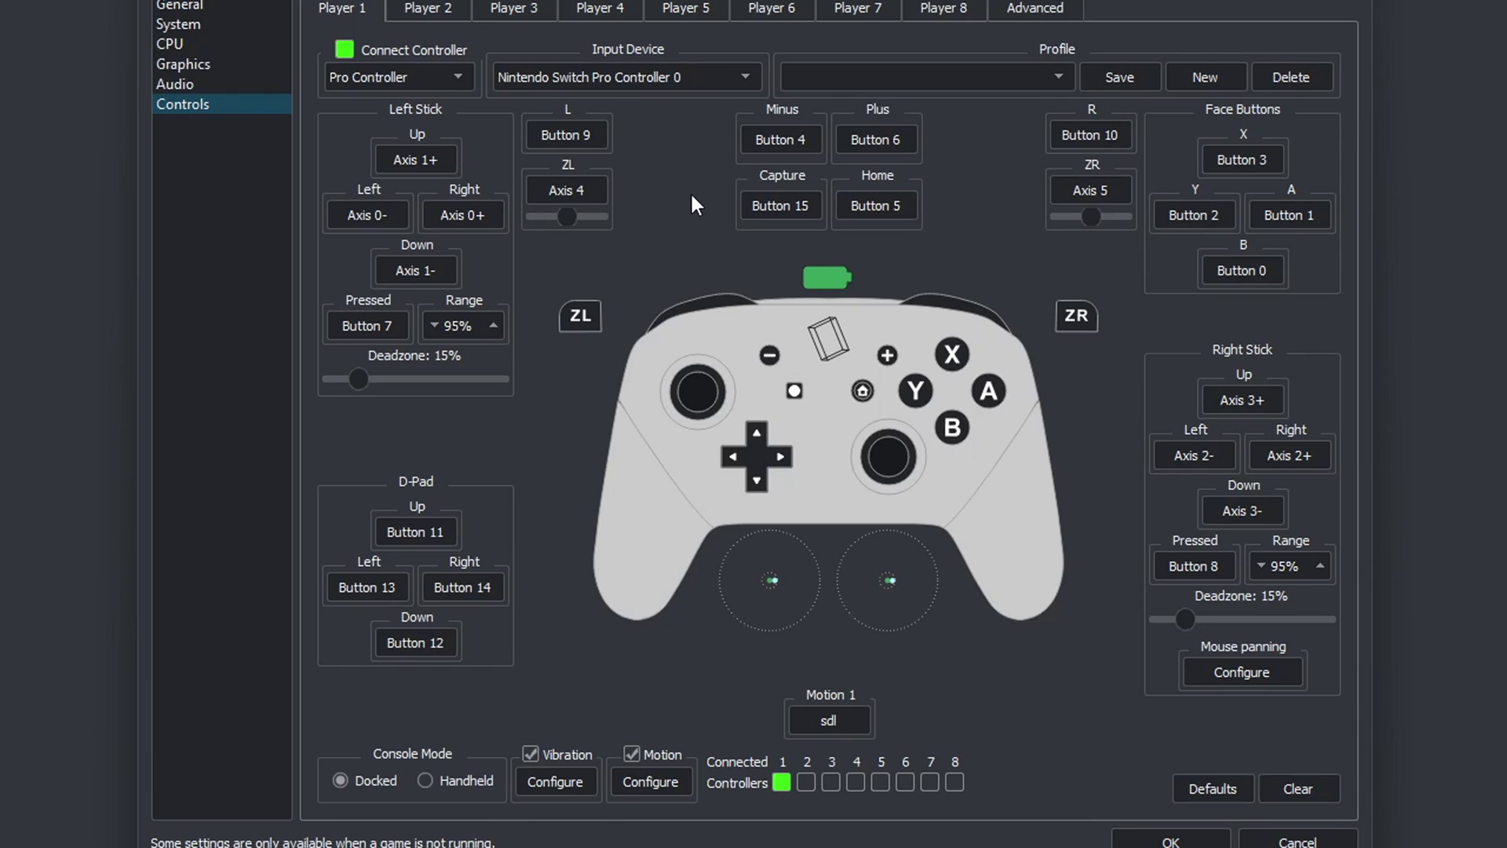
# Step: Create a controller profile named p1 and save Player 1's mapping to it
pyautogui.click(1204, 77)
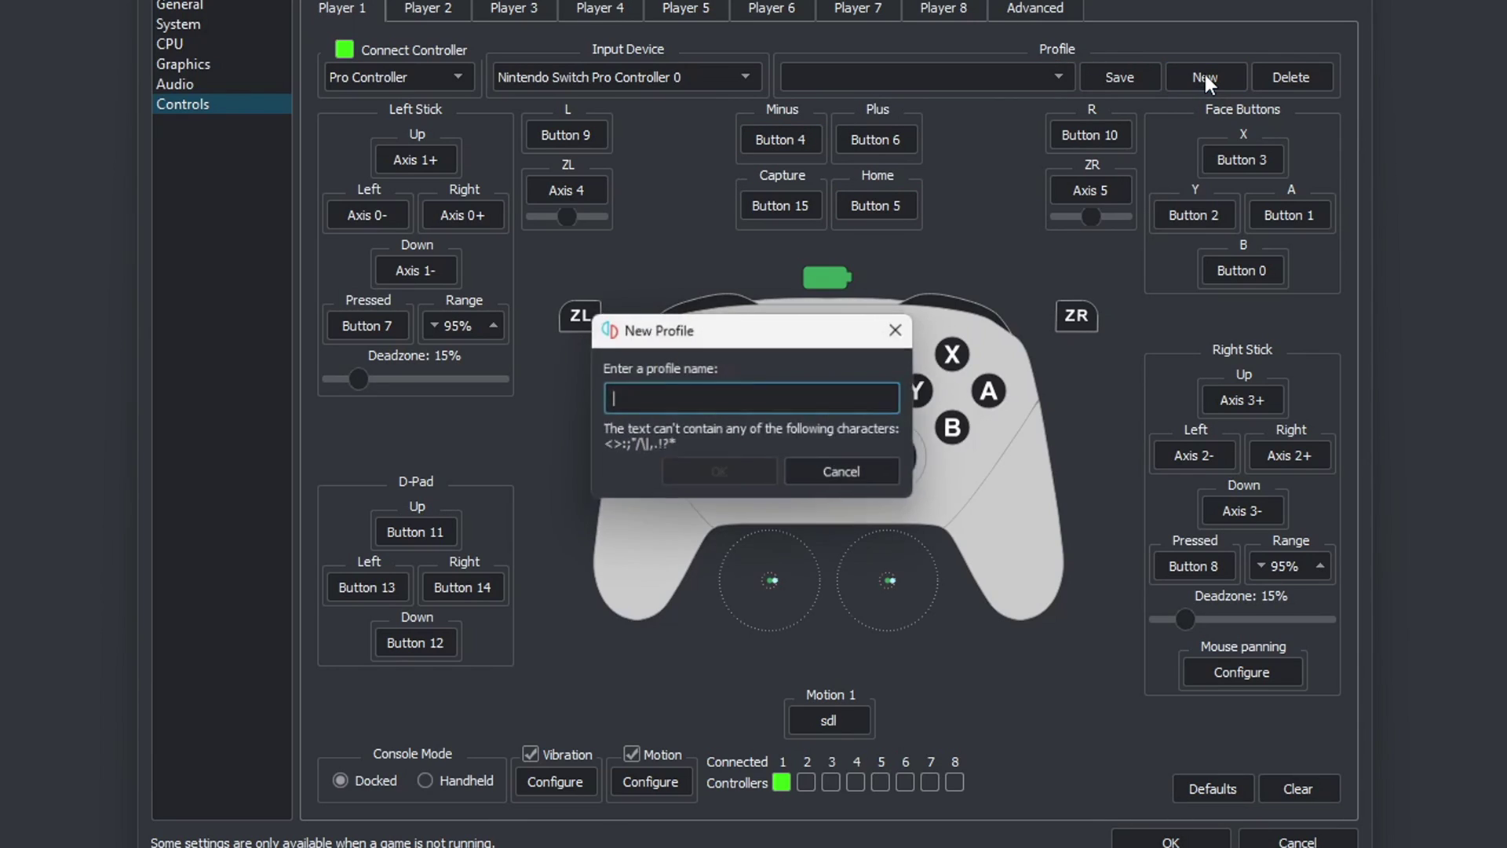
pyautogui.write('p1')
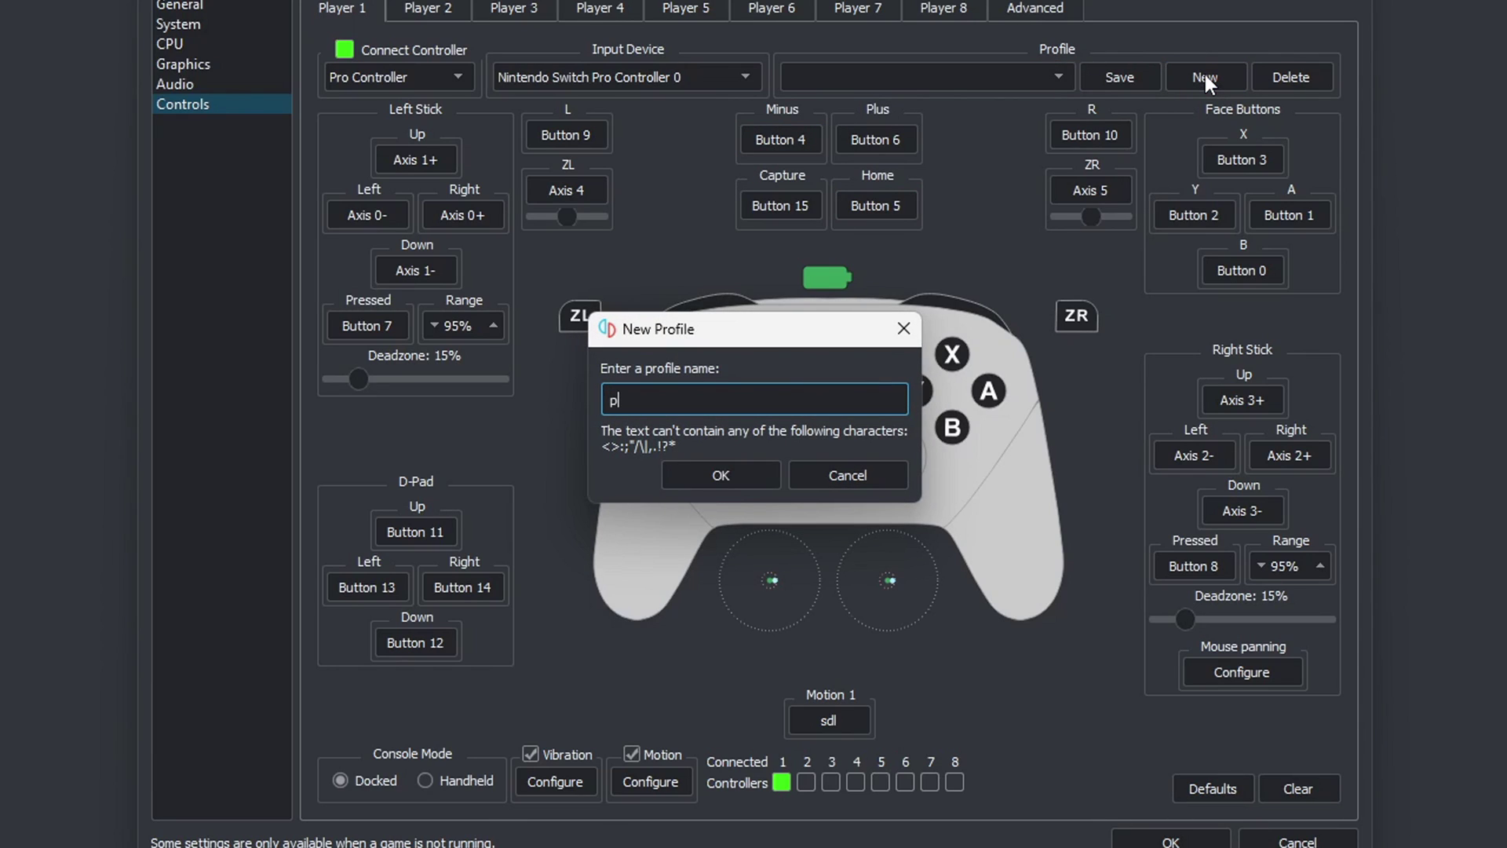
pyautogui.click(740, 472)
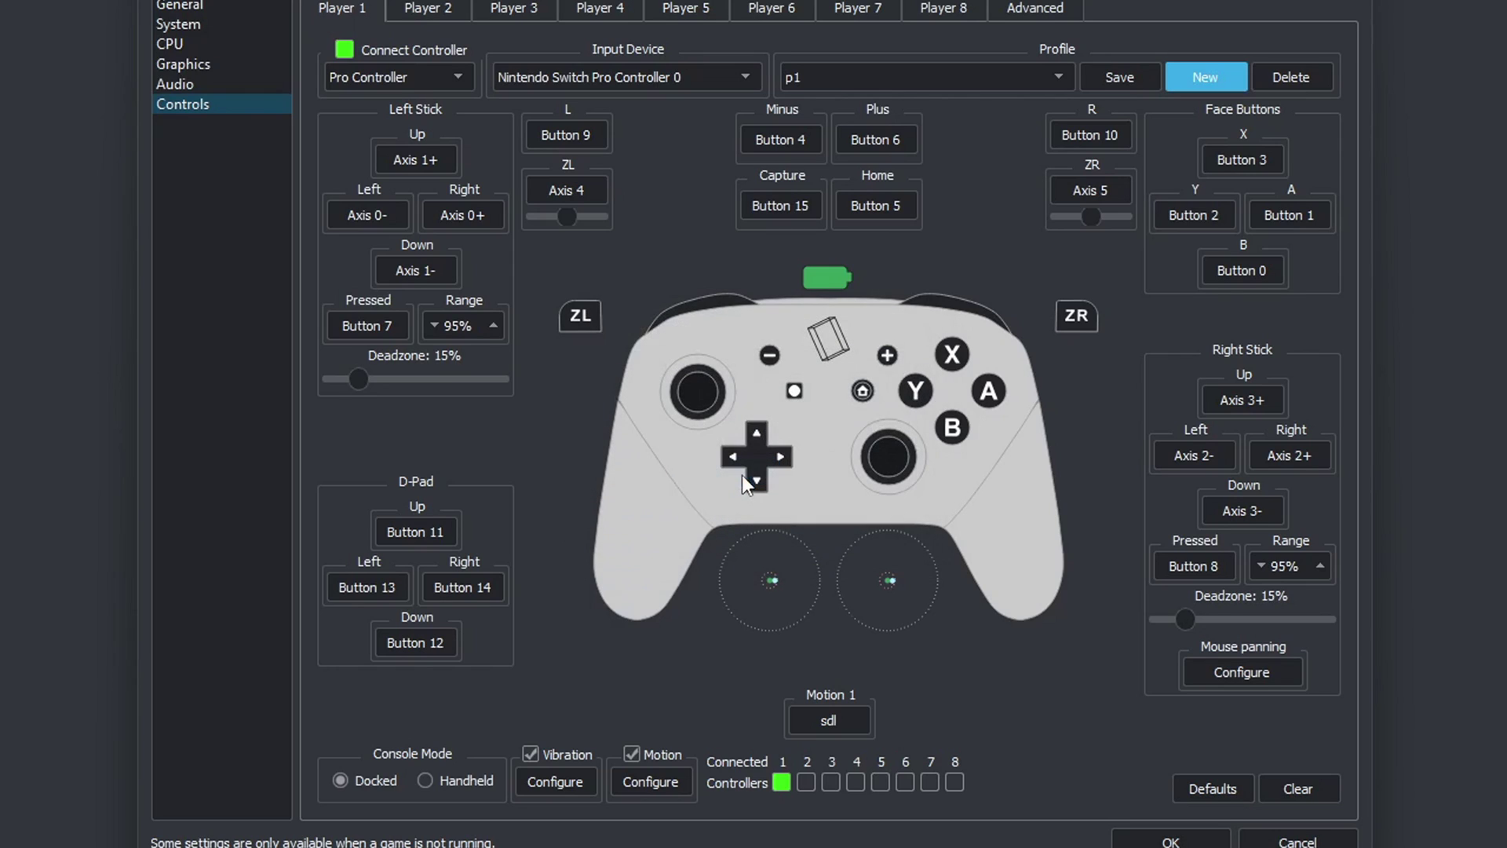
pyautogui.click(1131, 77)
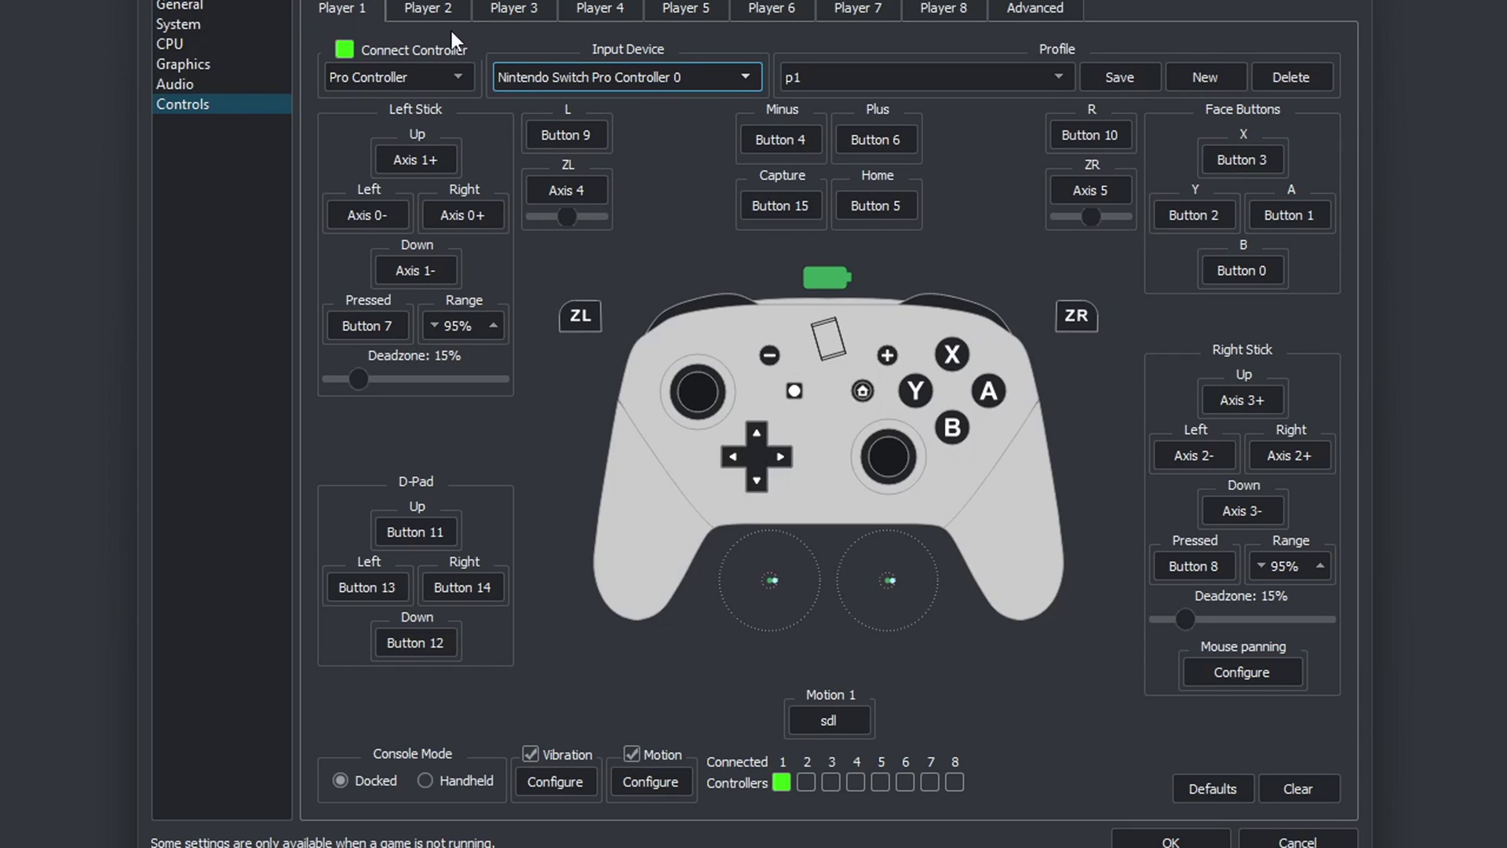
# Step: Set Player 2's input device to Xbox One Controller 0
pyautogui.click(441, 10)
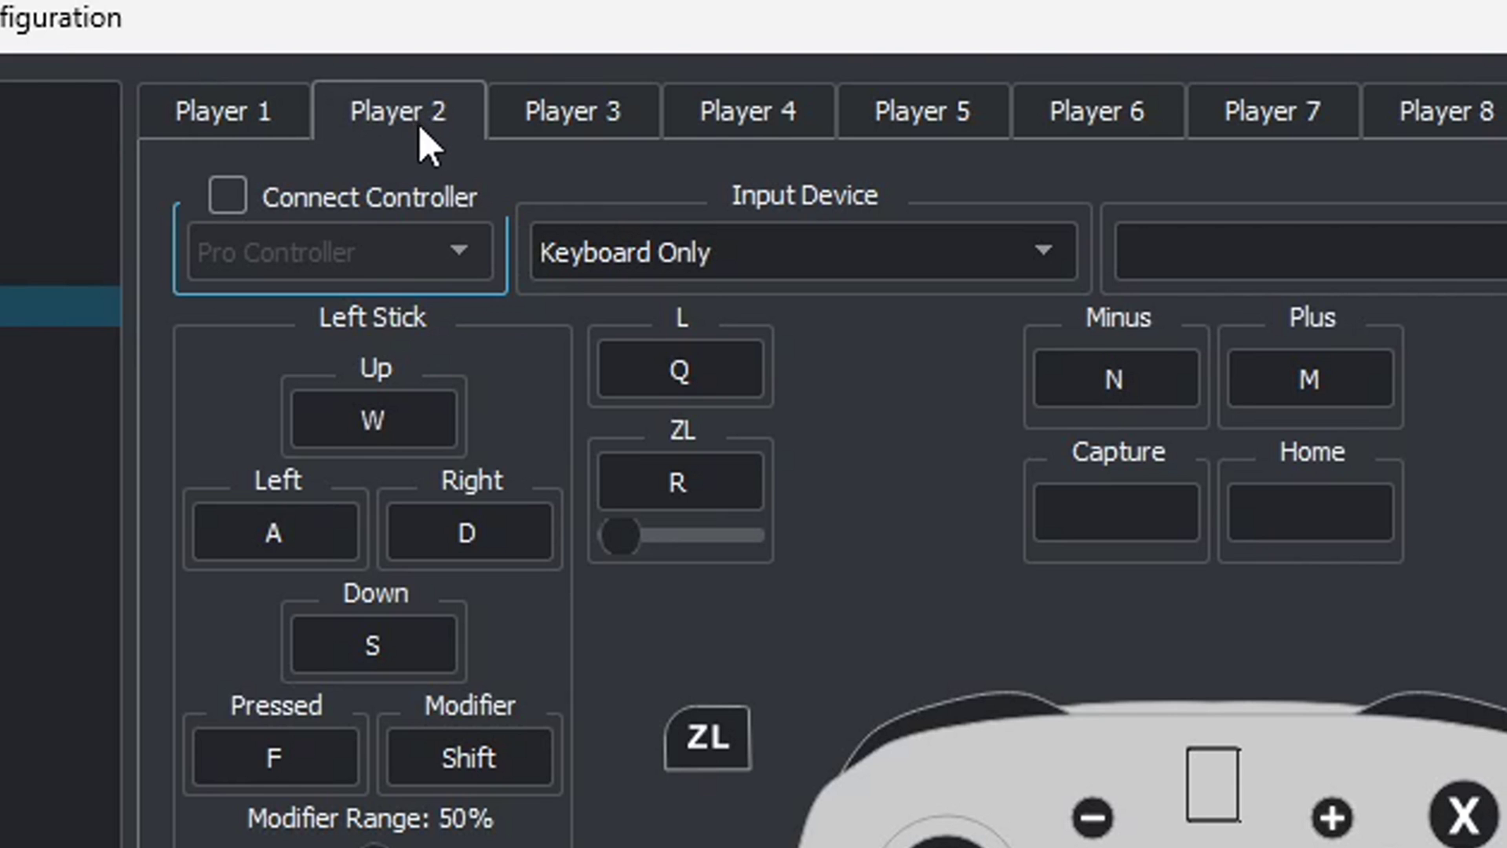
pyautogui.click(749, 75)
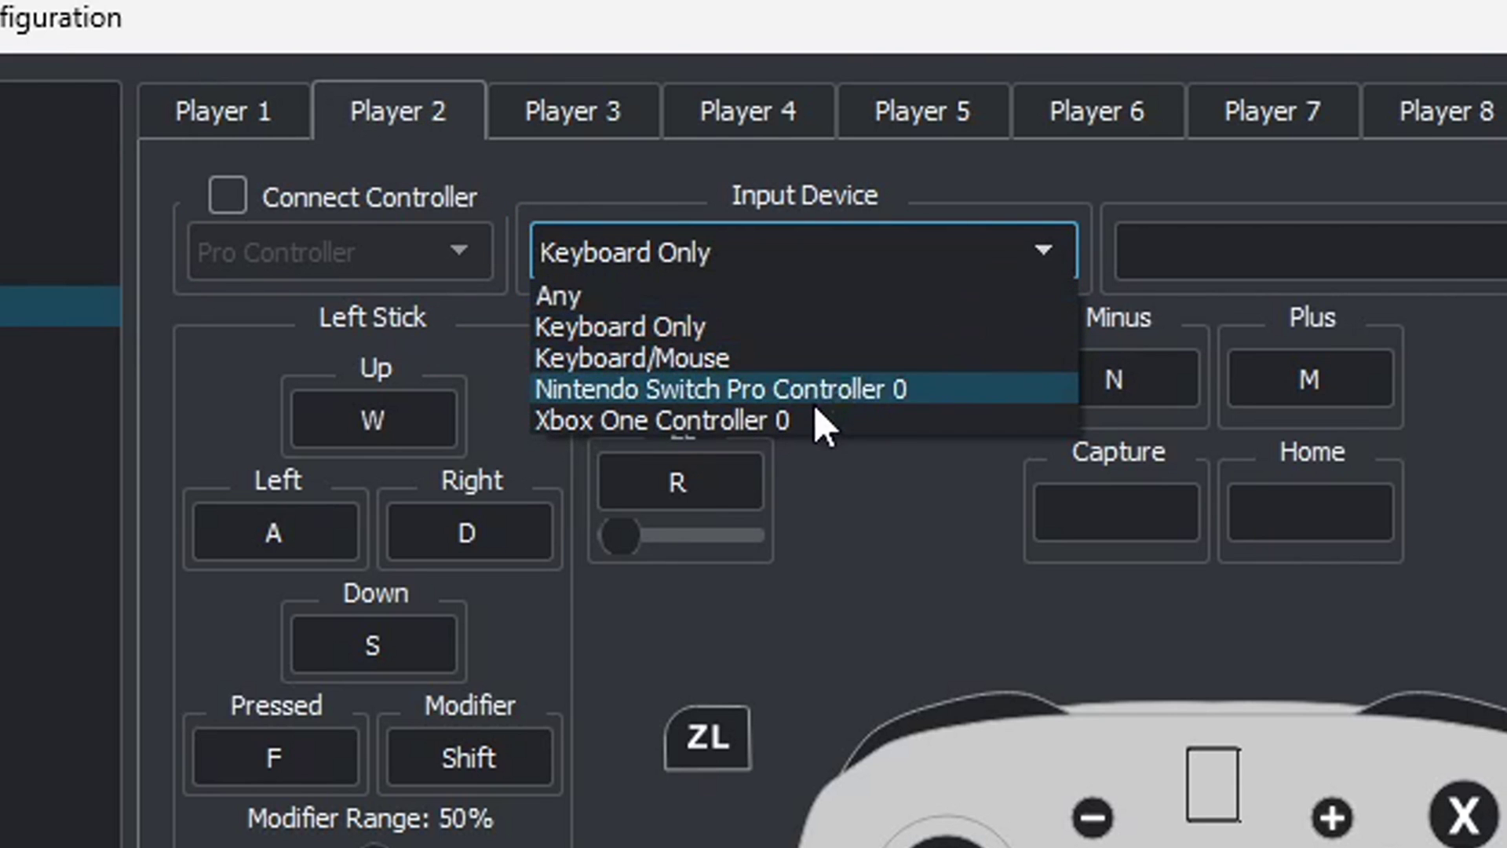
pyautogui.click(785, 420)
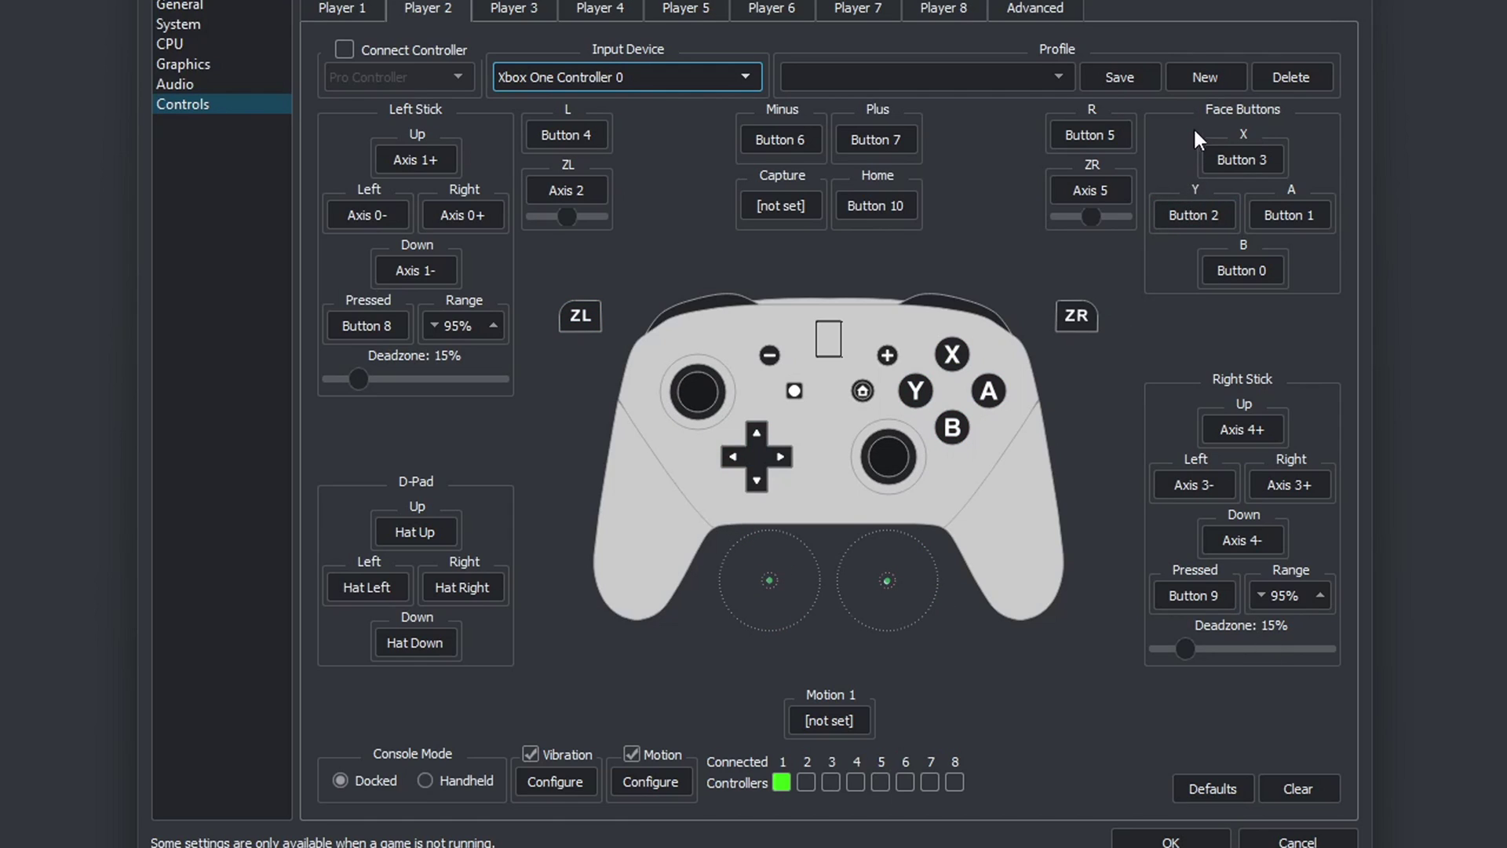
# Step: Create a controller profile named p2 and save Player 2's mapping to it
pyautogui.click(1205, 78)
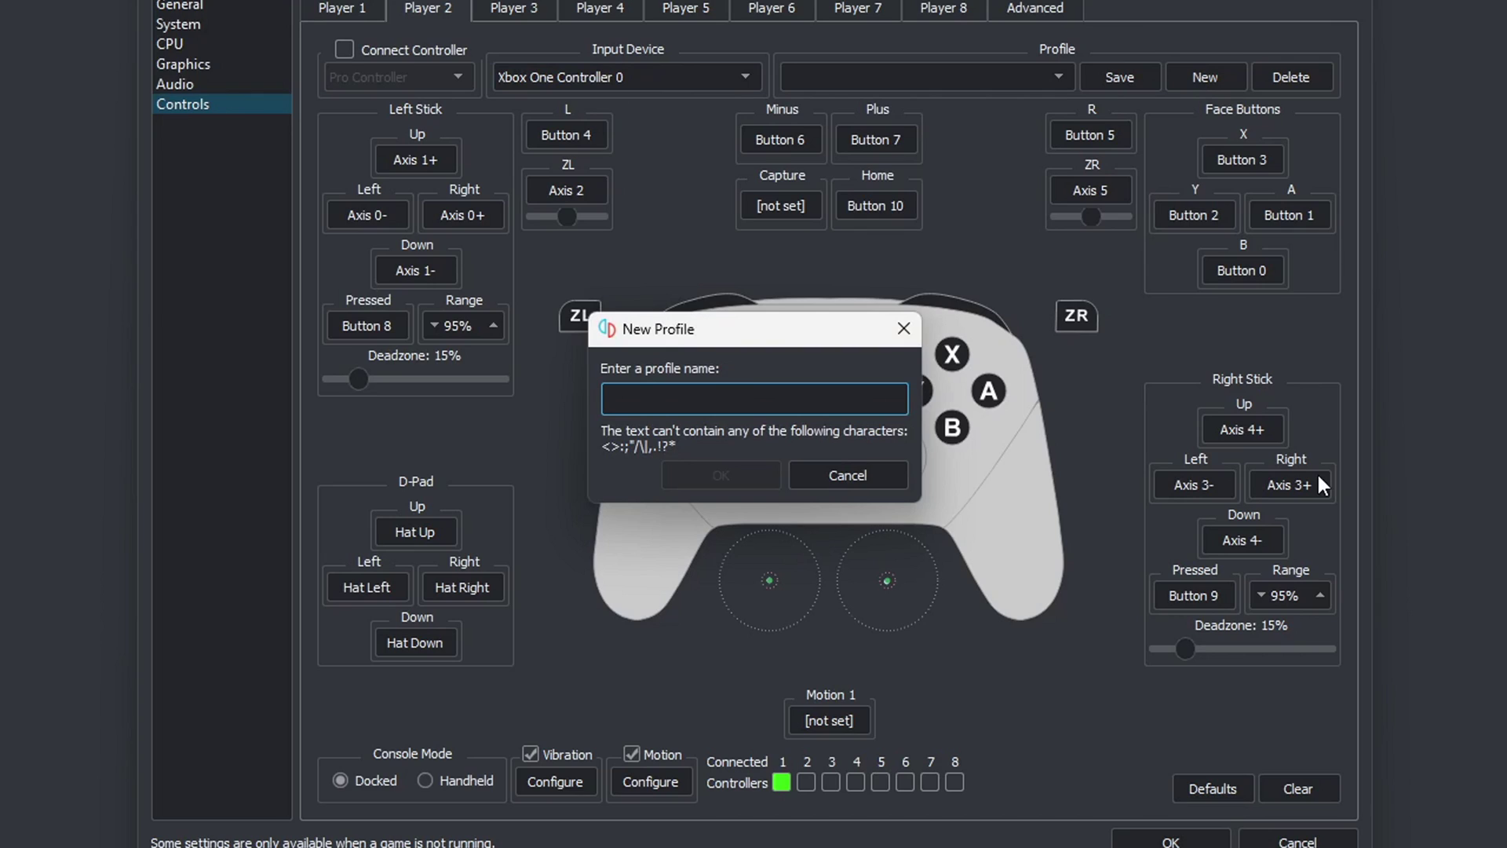
pyautogui.write('p2')
pyautogui.click(722, 475)
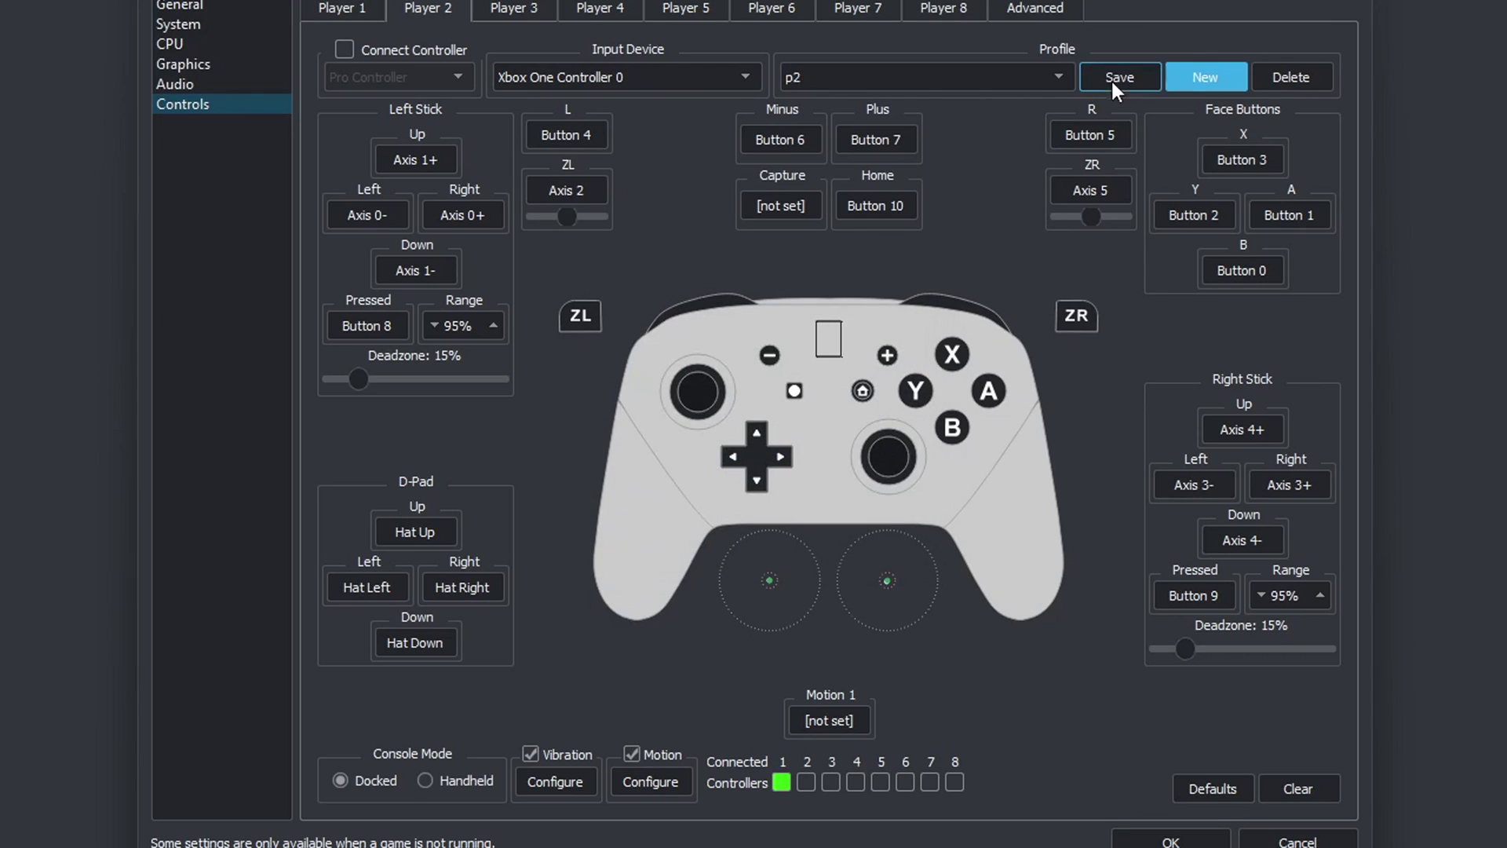
pyautogui.click(1112, 76)
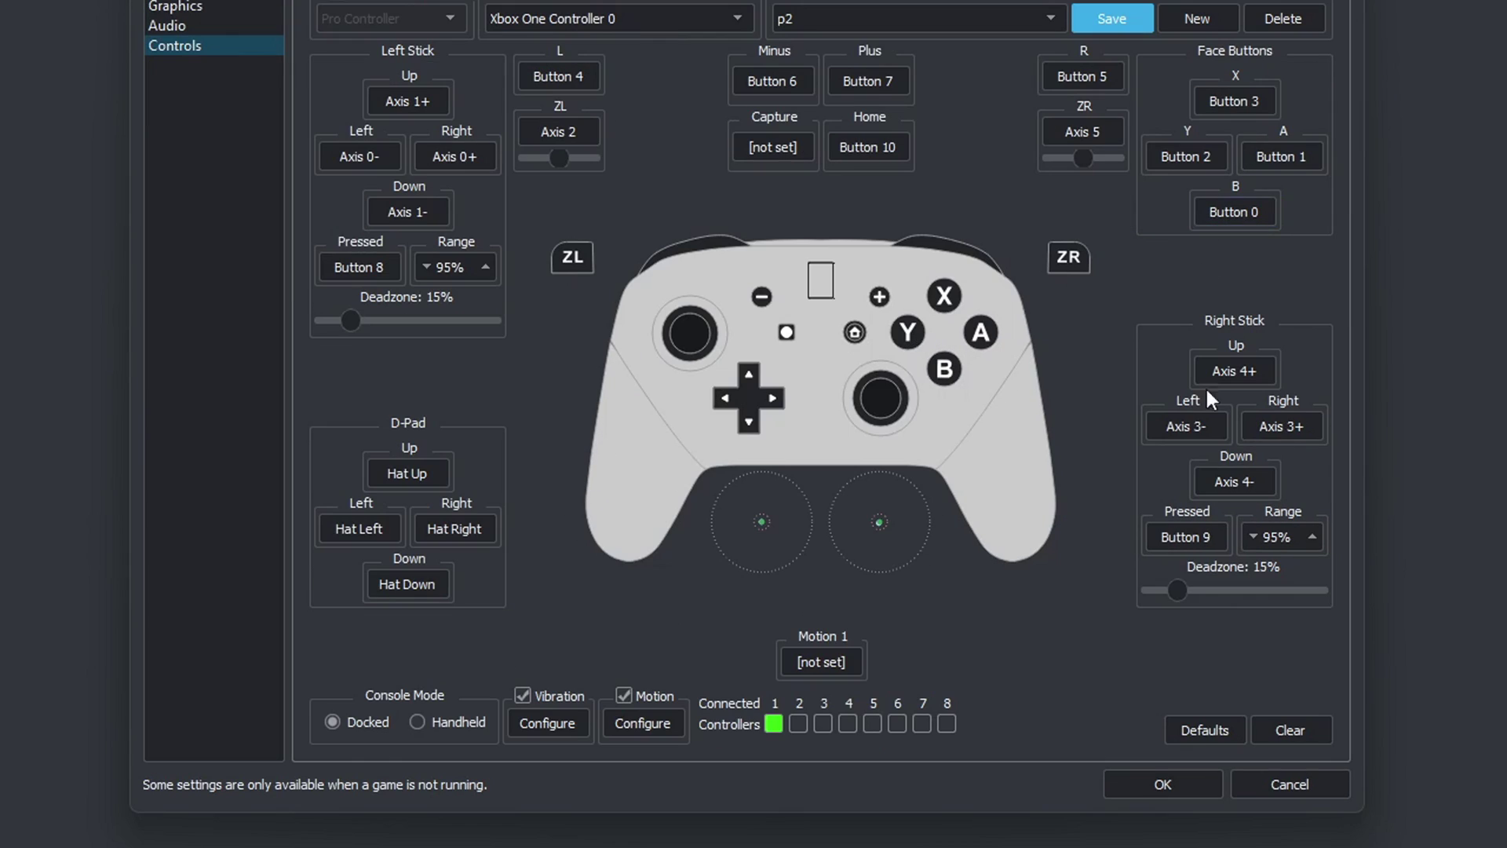
# Step: Close Configuration and add D:\Nintendo Switch\Switch Roms as the game list folder
pyautogui.click(1162, 783)
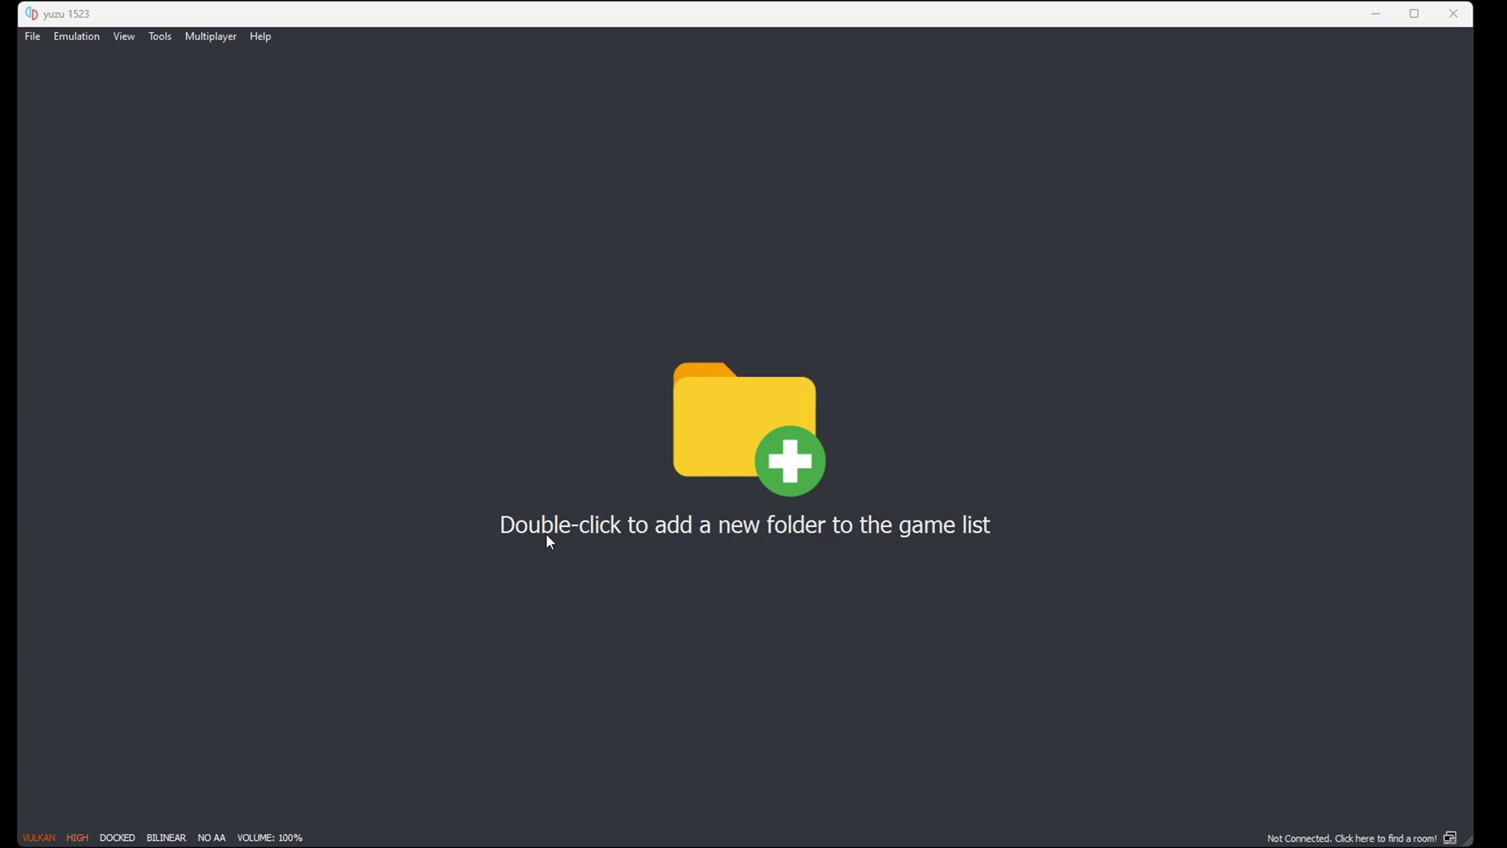
pyautogui.doubleClick(777, 465)
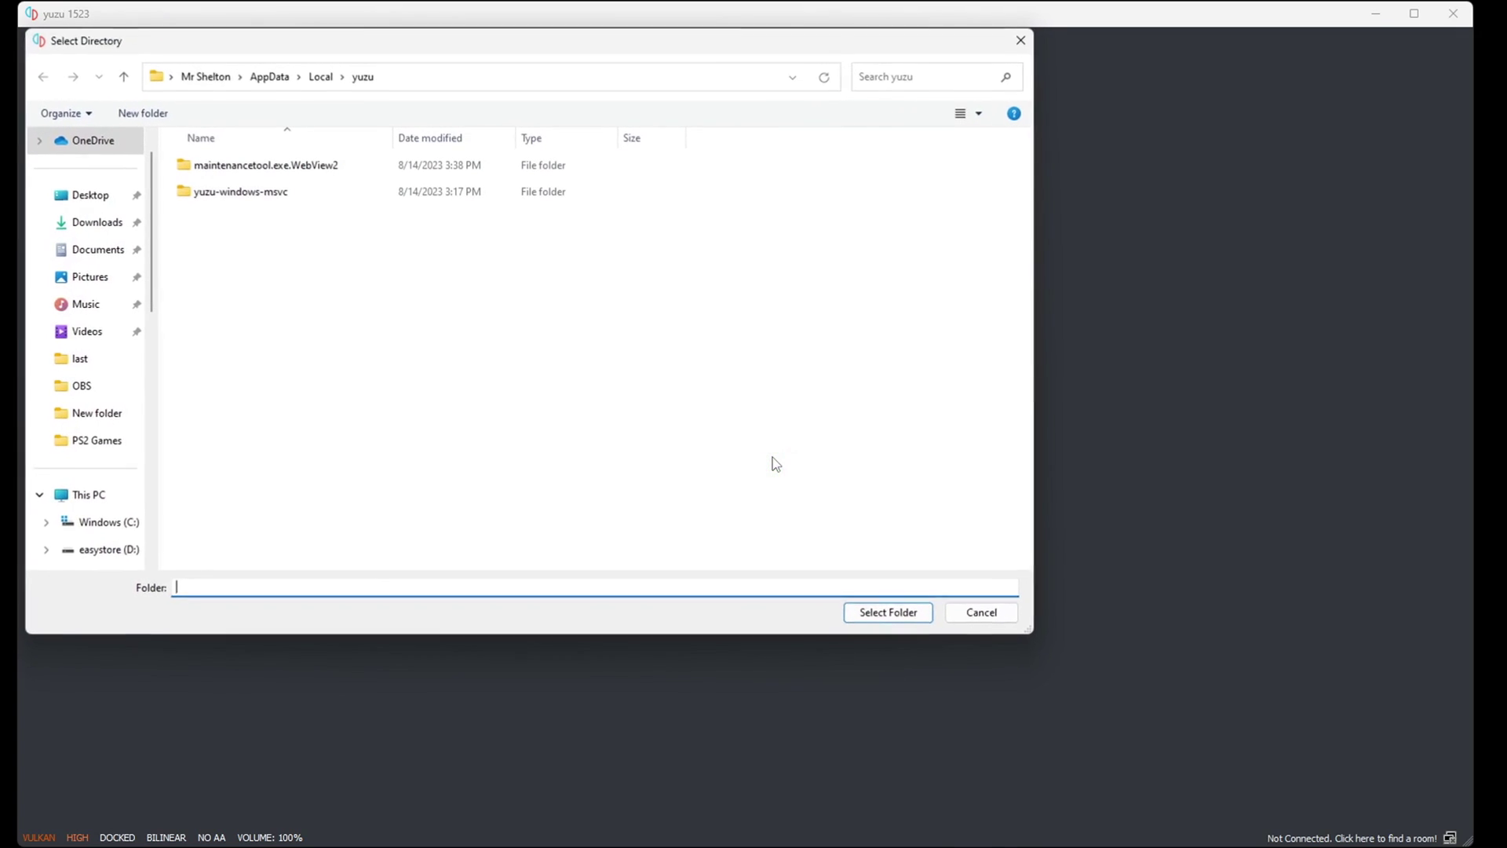
pyautogui.click(130, 550)
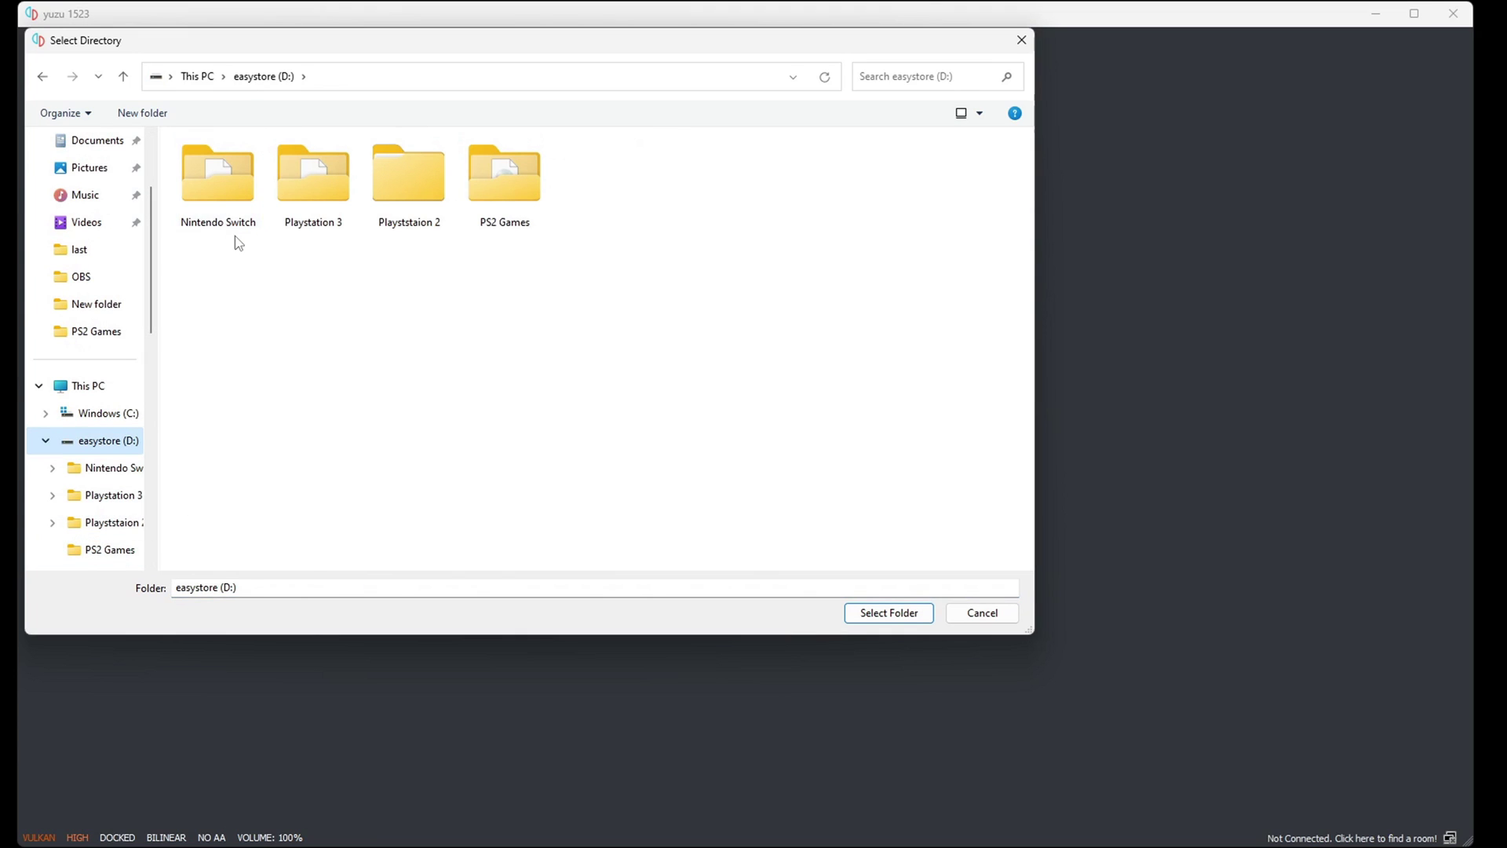
pyautogui.doubleClick(223, 192)
pyautogui.doubleClick(225, 198)
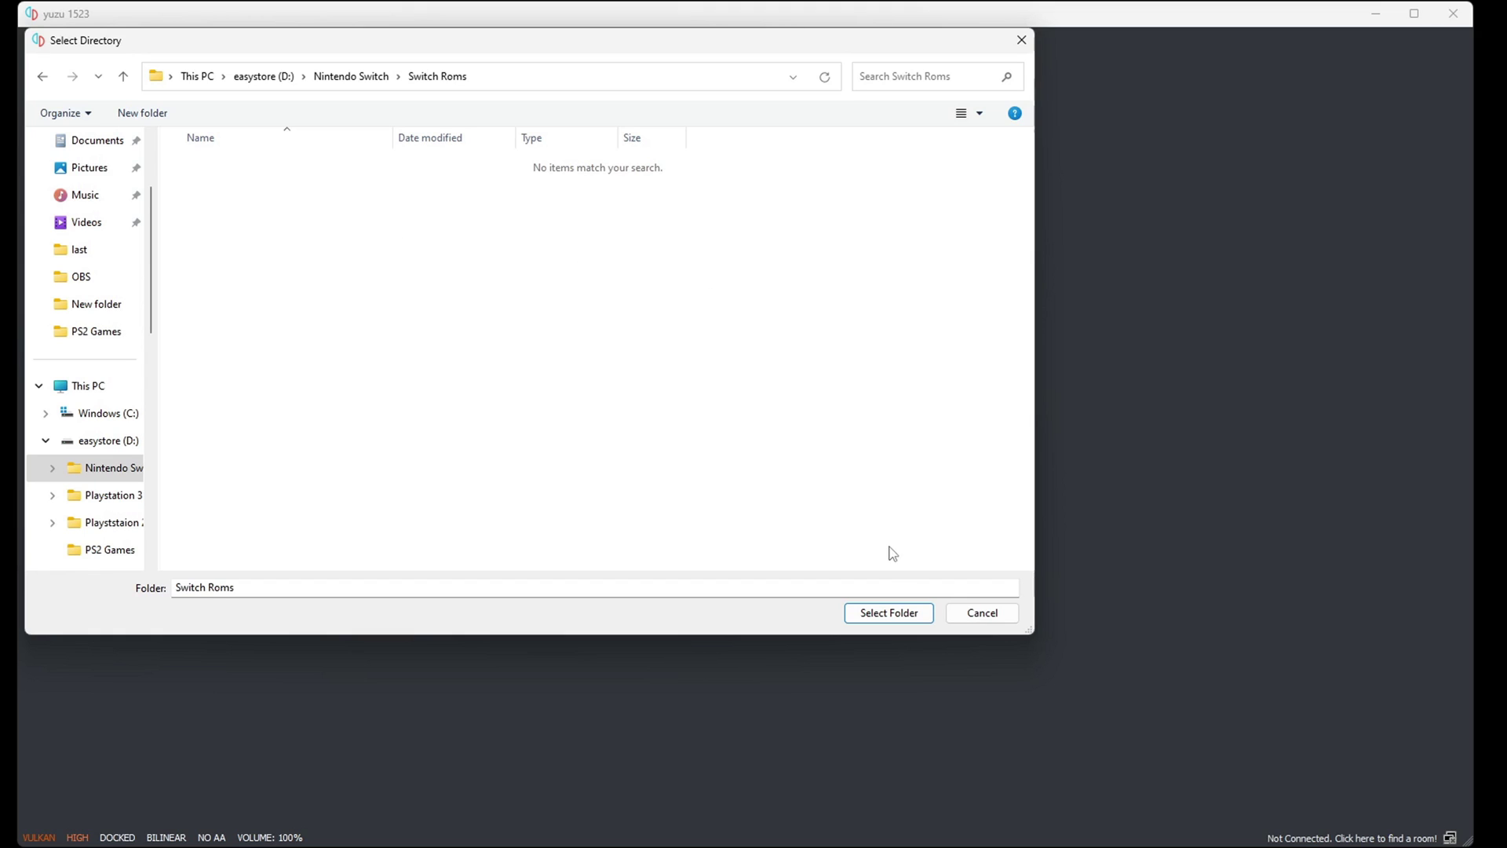
pyautogui.click(895, 618)
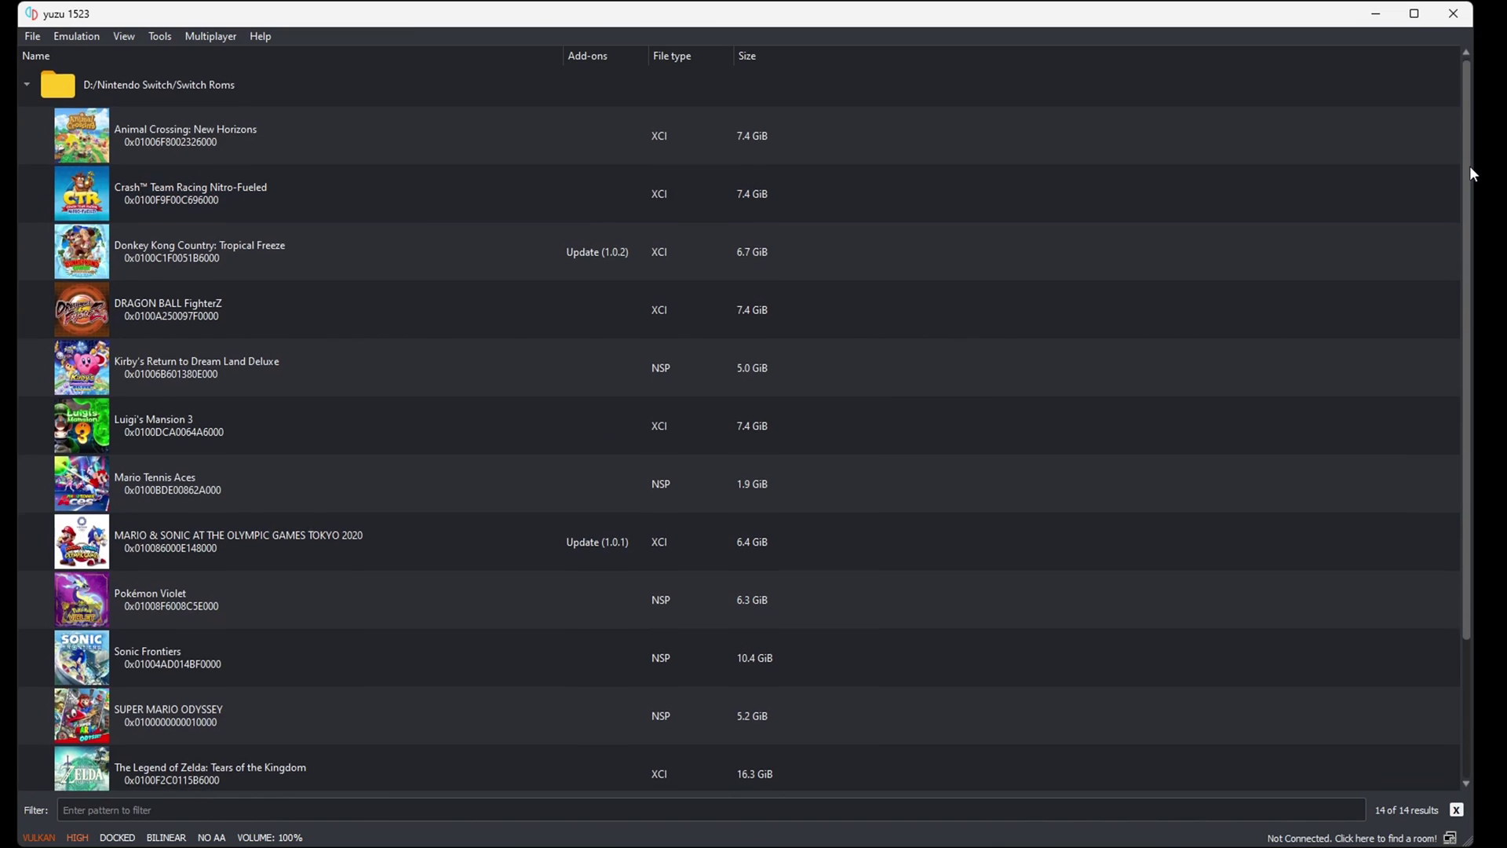
pyautogui.moveTo(1469, 166)
pyautogui.mouseDown()
pyautogui.moveTo(1476, 356)
pyautogui.moveTo(1470, 162)
pyautogui.mouseUp()
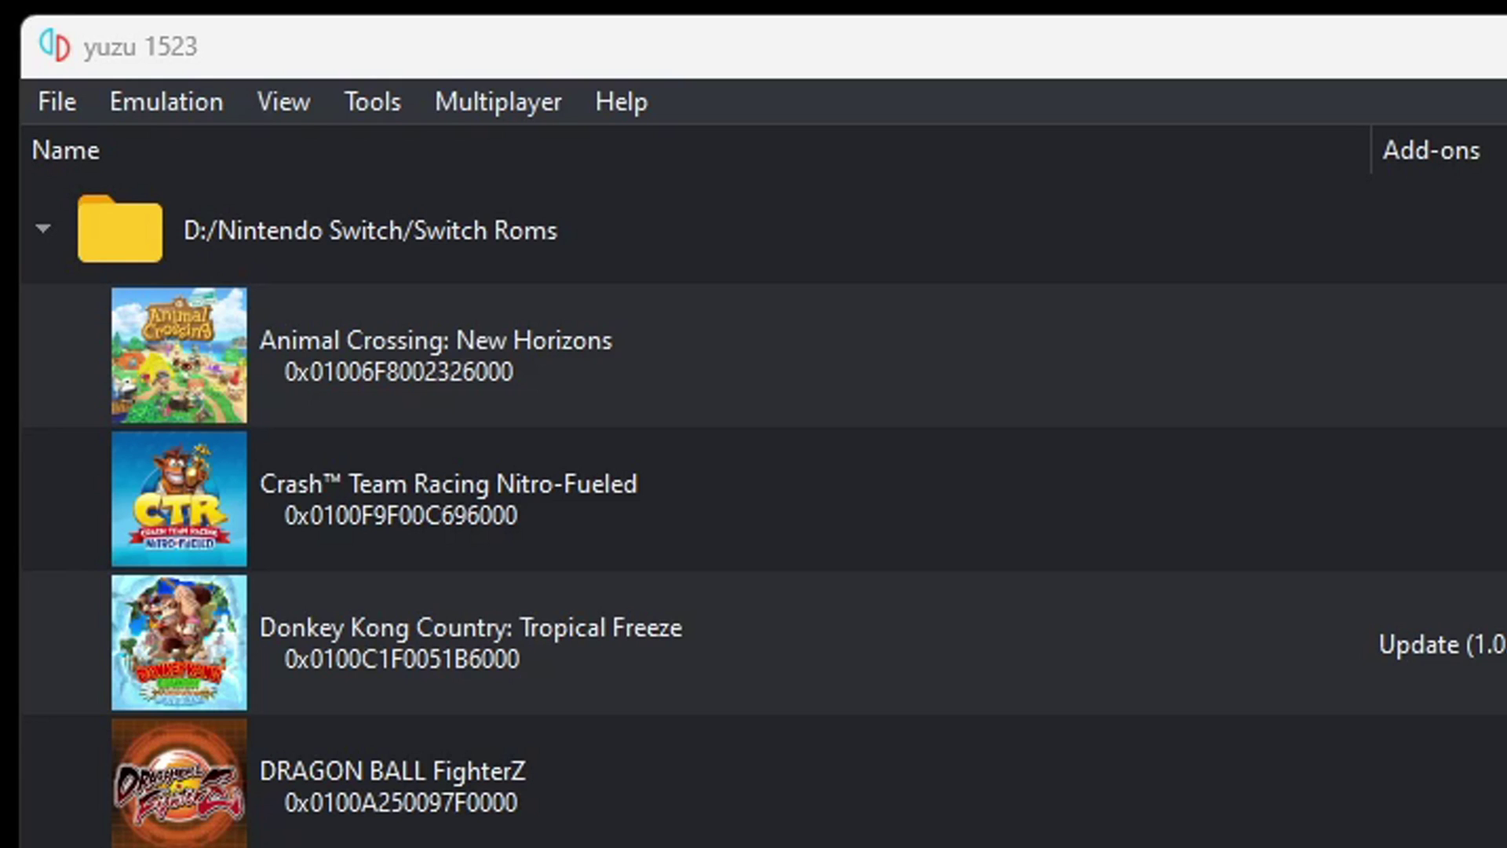
# Step: Install the Tears of the Kingdom update NSP from D:\Nintendo Switch into NAND
pyautogui.click(72, 105)
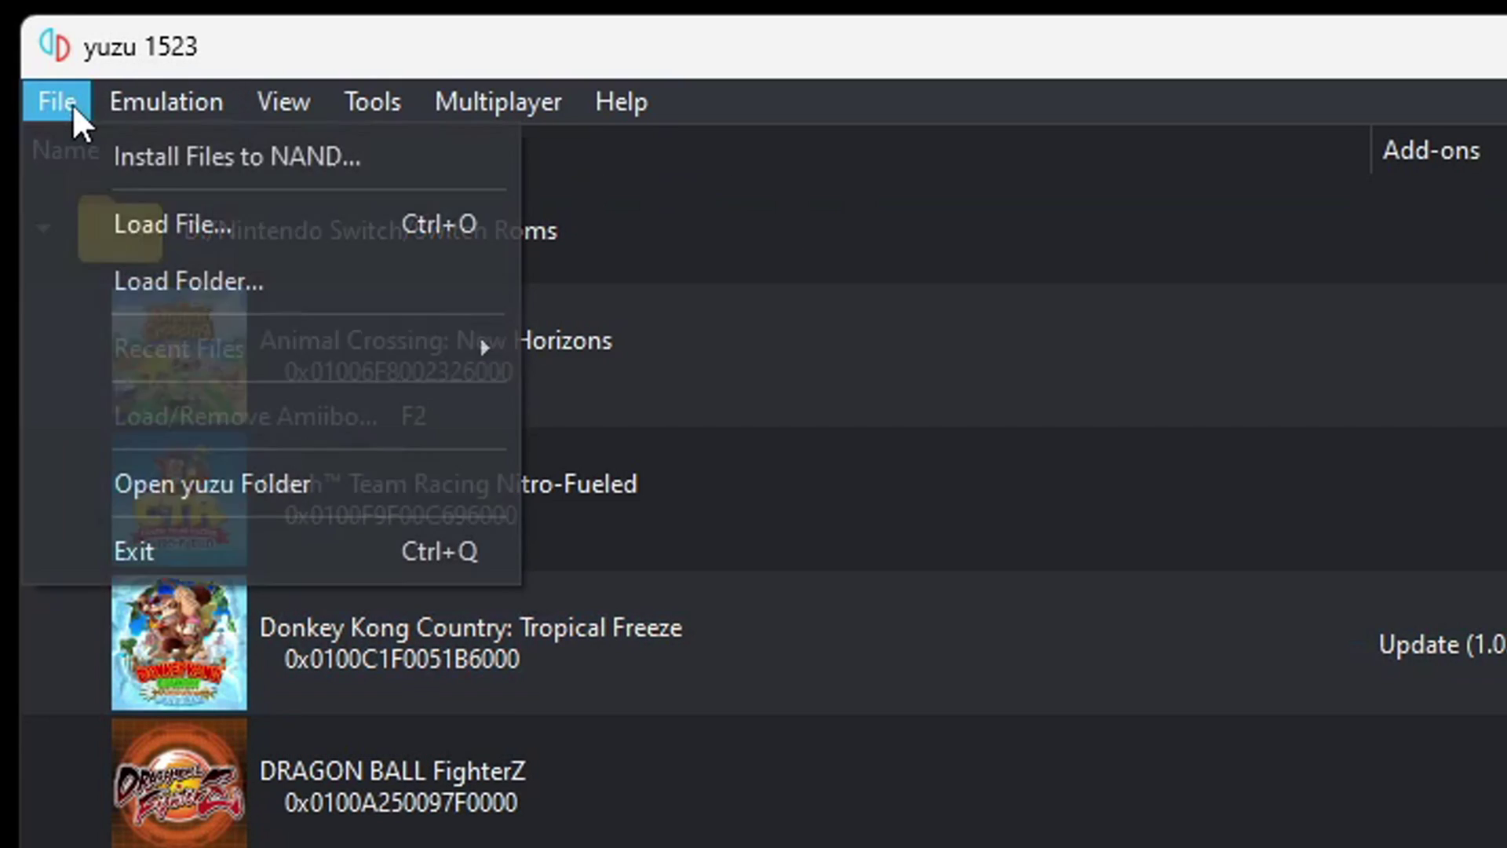
pyautogui.click(117, 159)
pyautogui.click(97, 225)
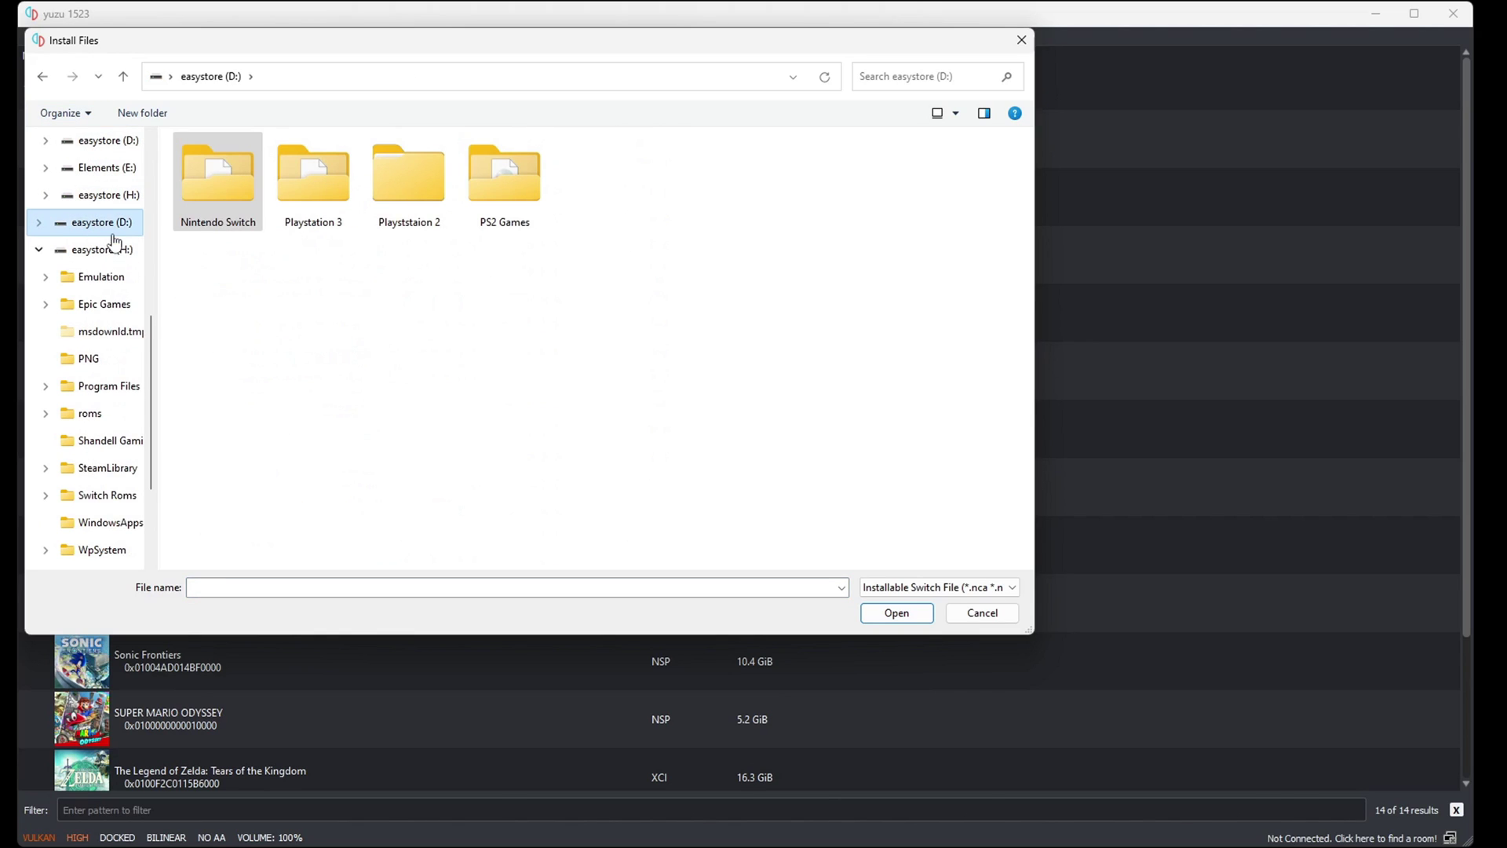
pyautogui.click(215, 192)
pyautogui.doubleClick(220, 192)
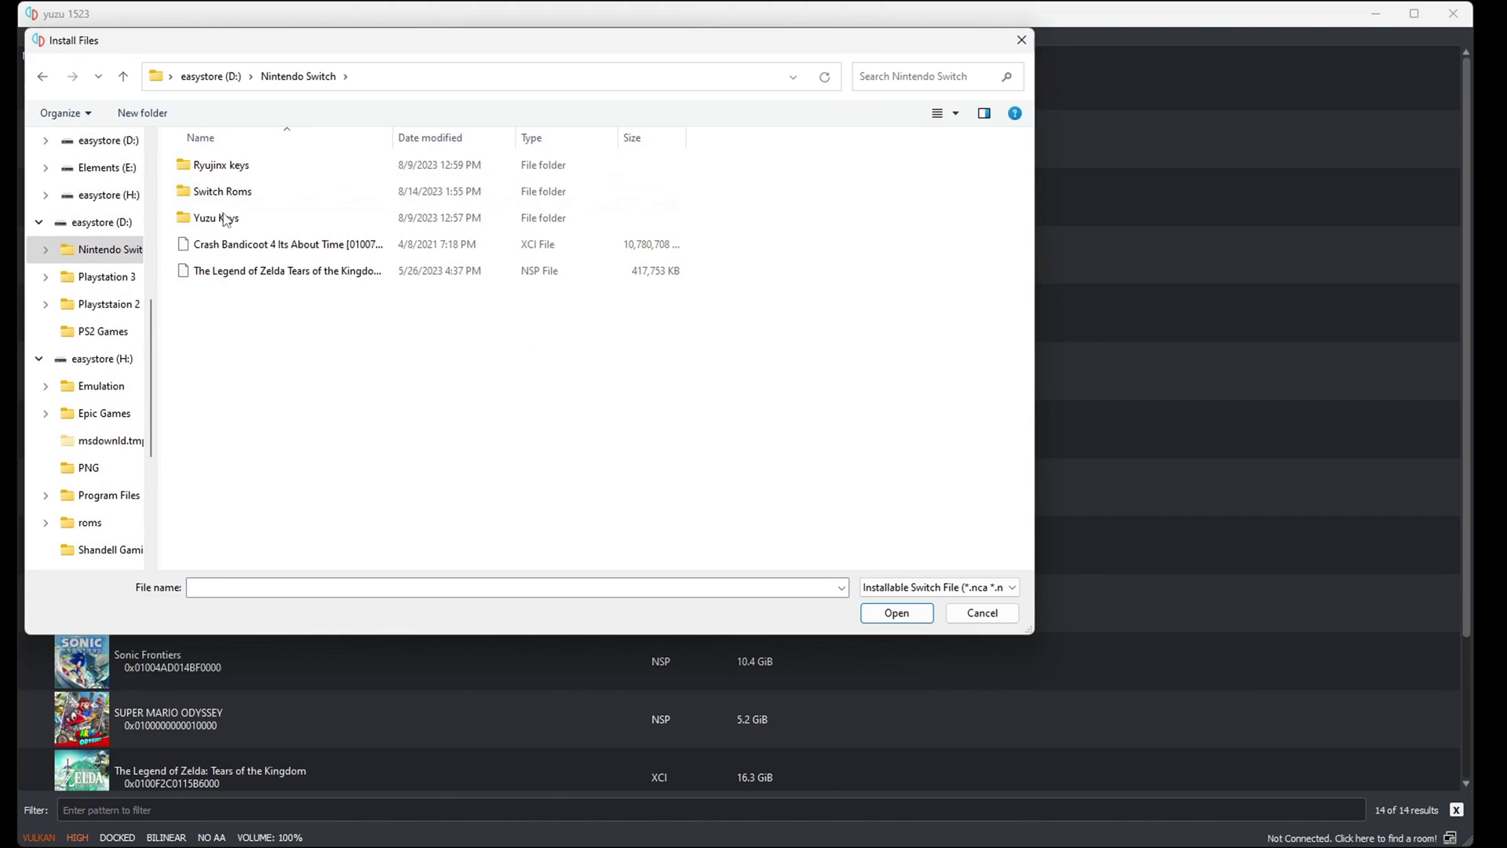
pyautogui.doubleClick(237, 271)
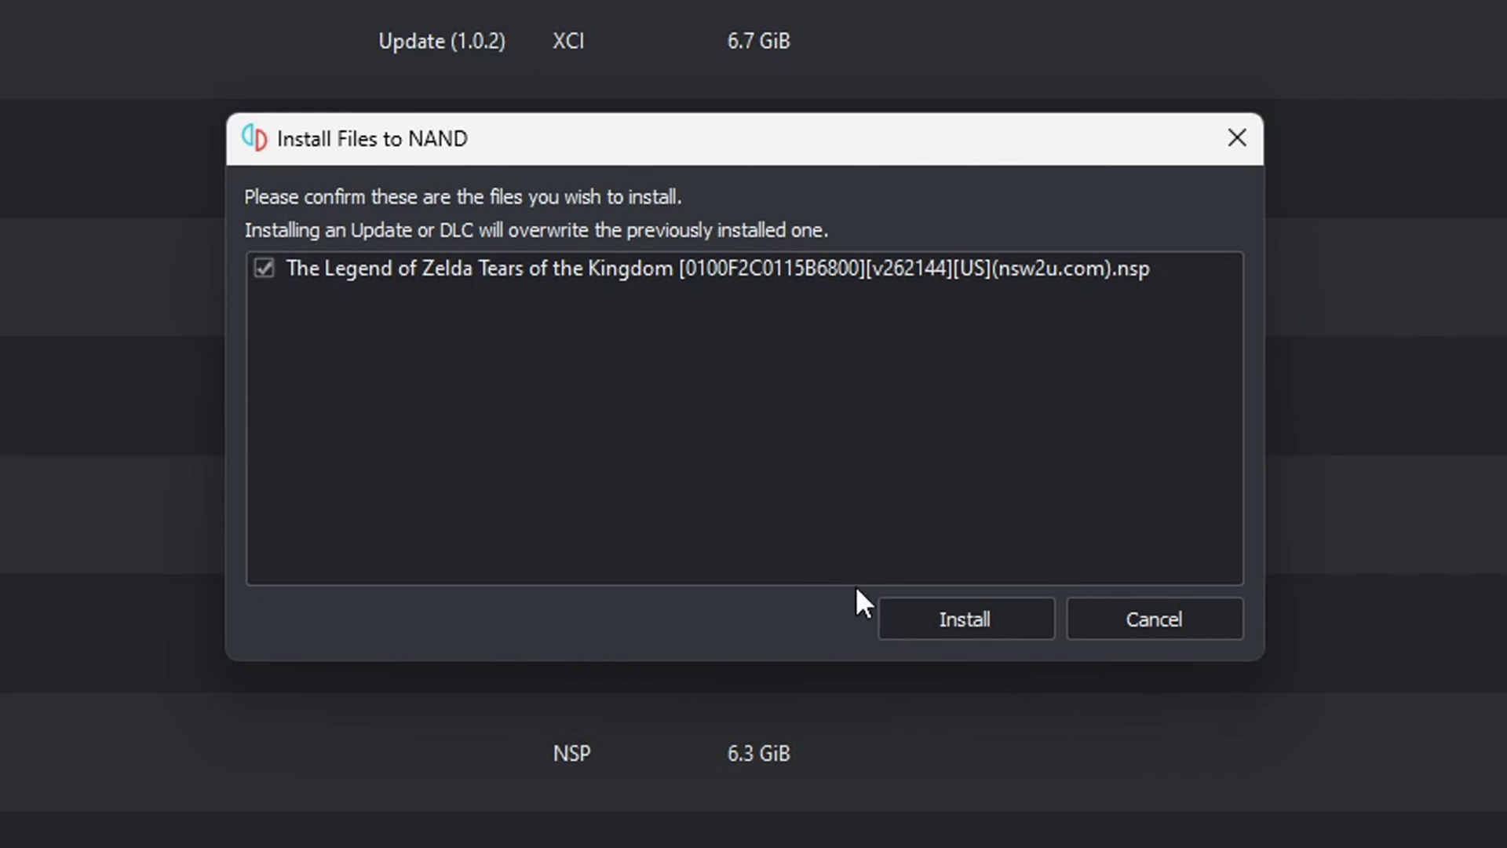
pyautogui.click(1000, 621)
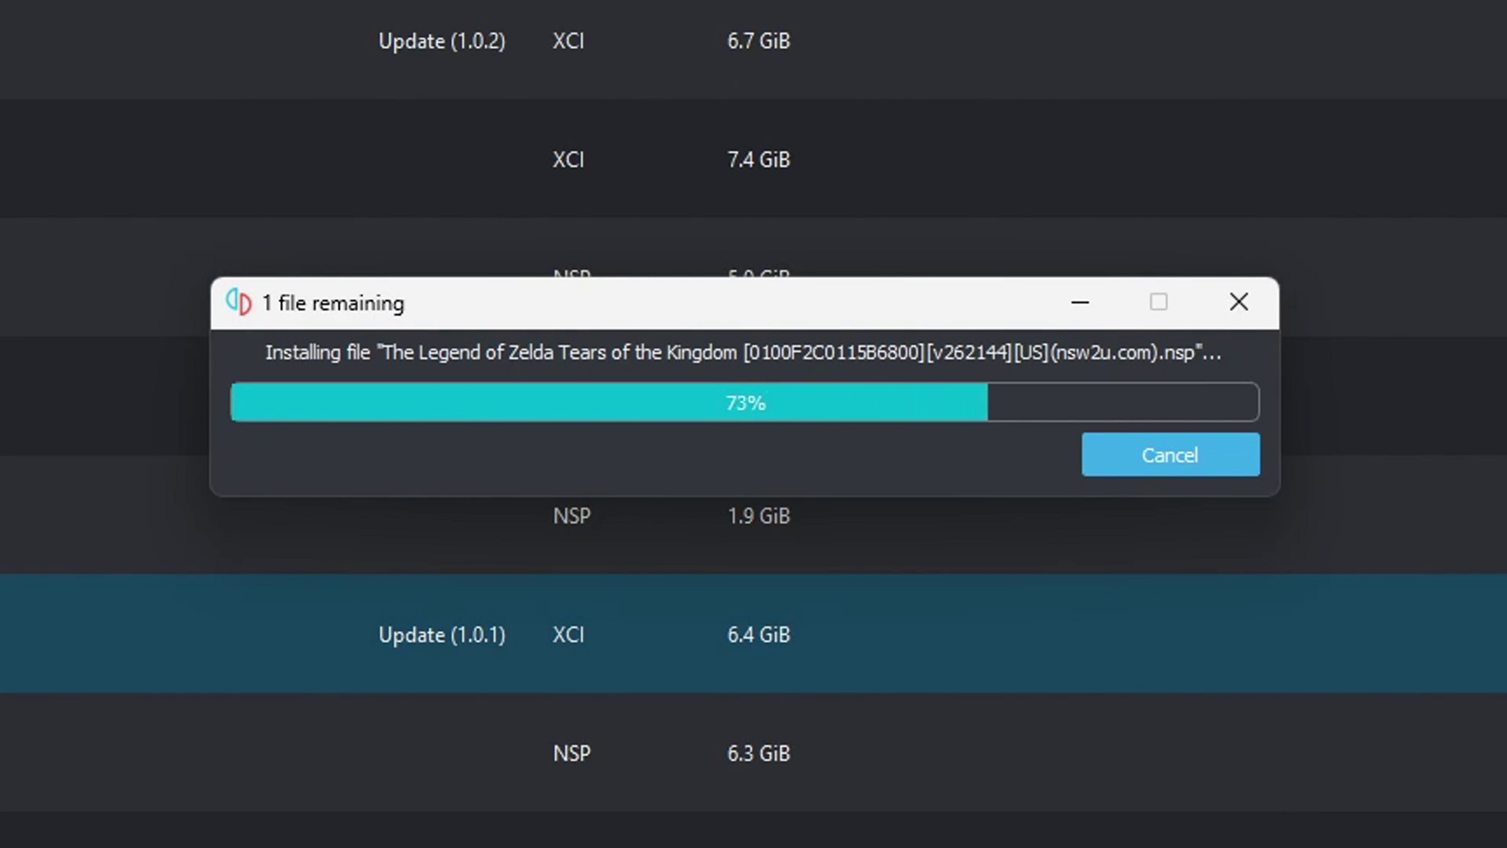
pyautogui.click(850, 449)
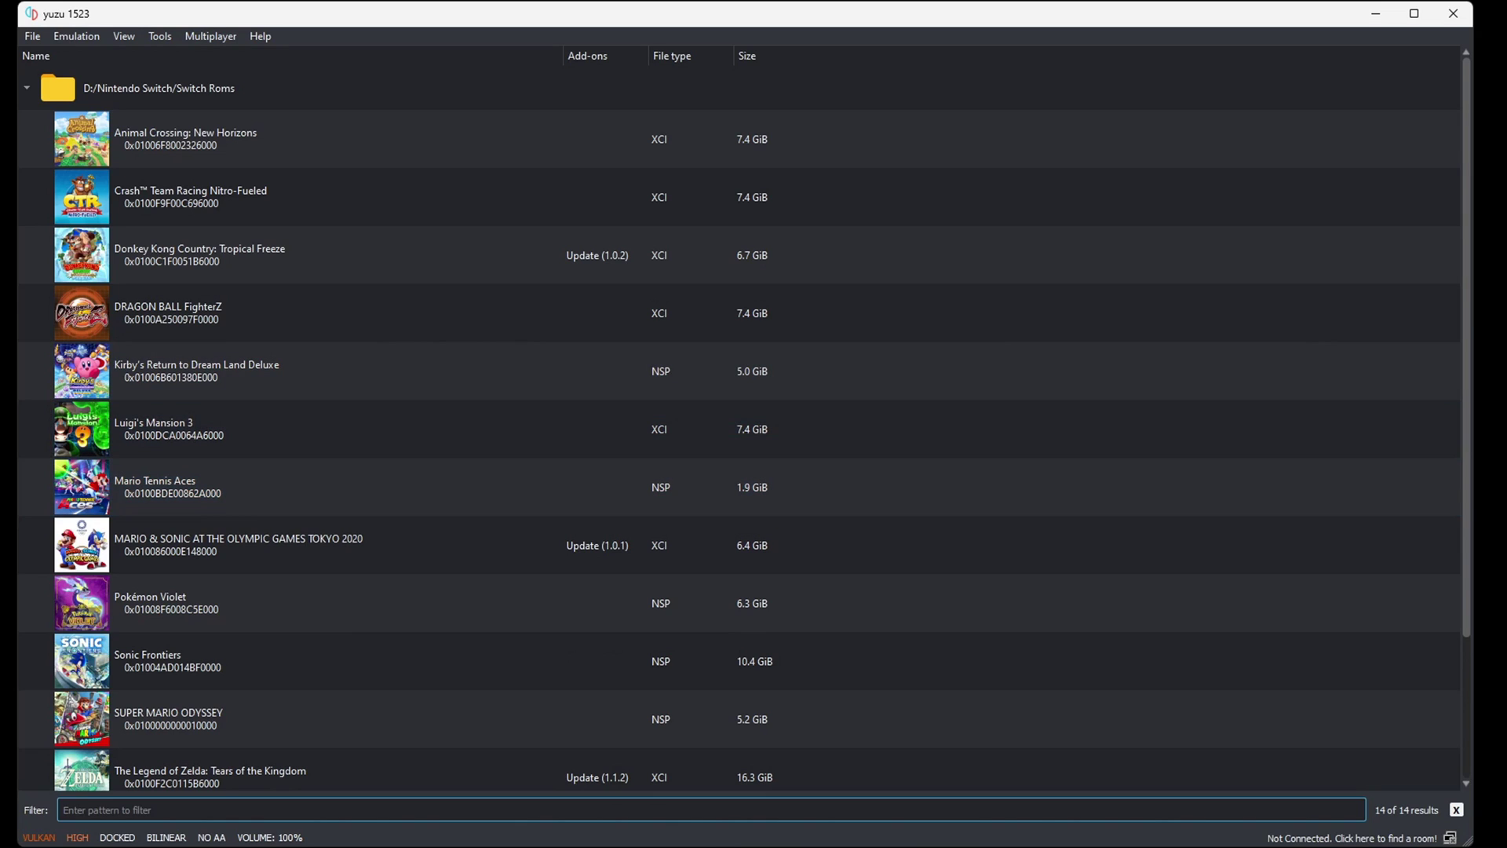
# Step: Uncheck the Update (1.1.2) add-on in Tears of the Kingdom's Properties and apply it
pyautogui.moveTo(1471, 316); pyautogui.dragTo(1468, 468)
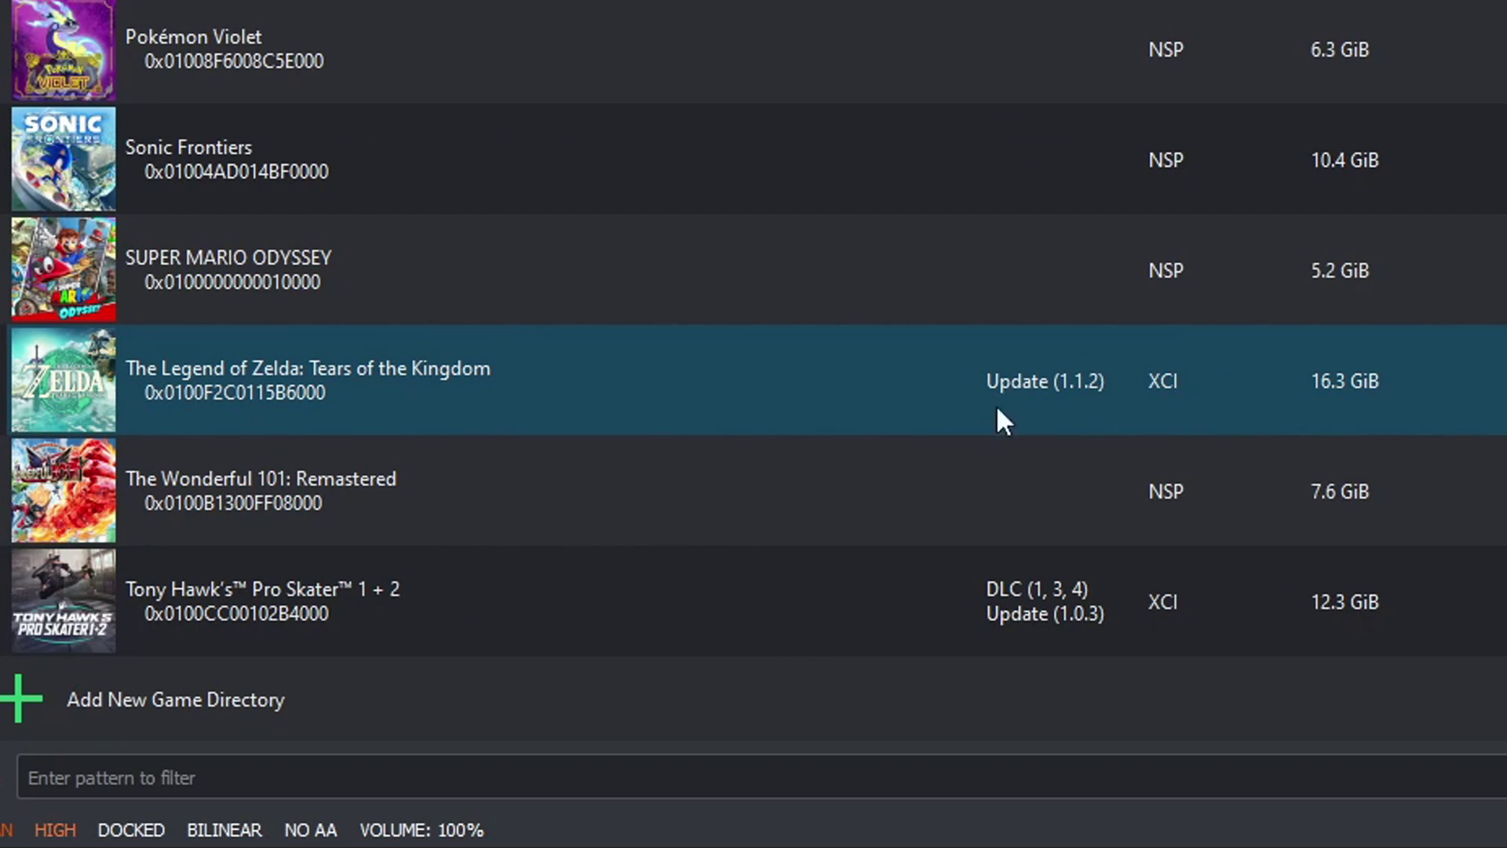
pyautogui.rightClick(444, 383)
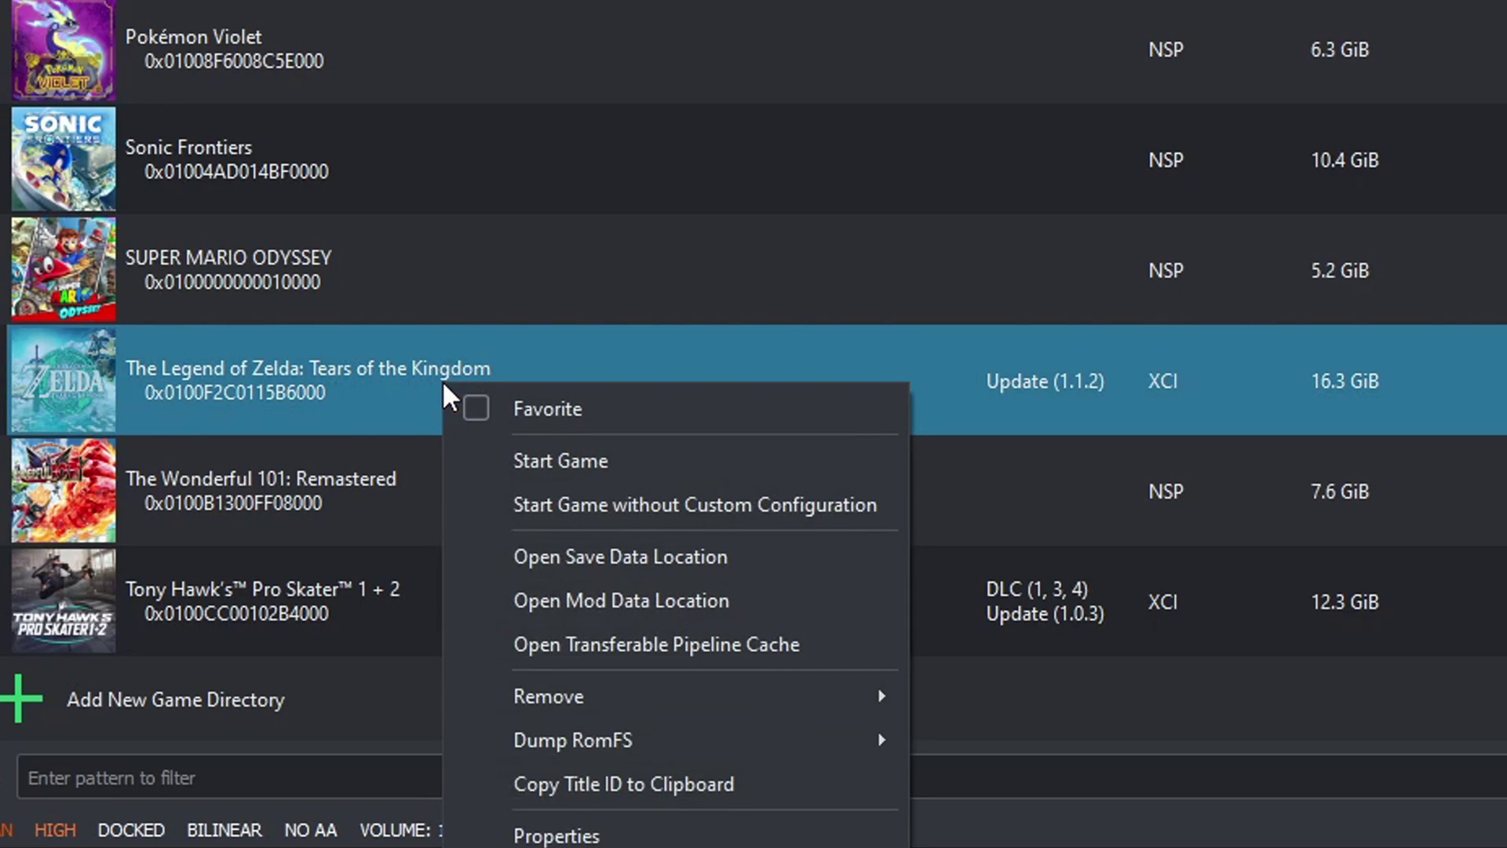
pyautogui.click(592, 837)
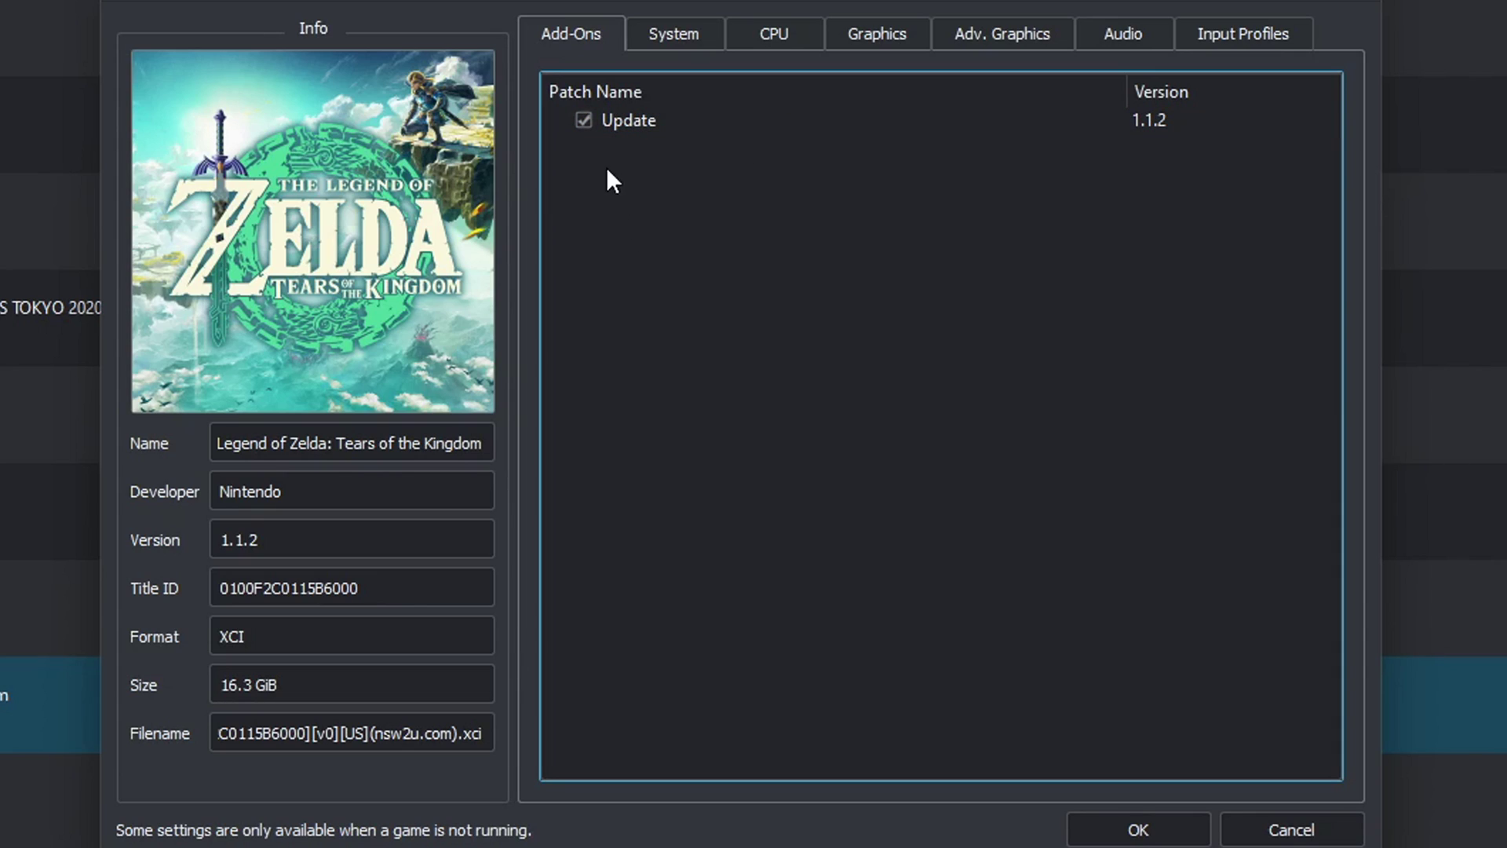
pyautogui.click(587, 121)
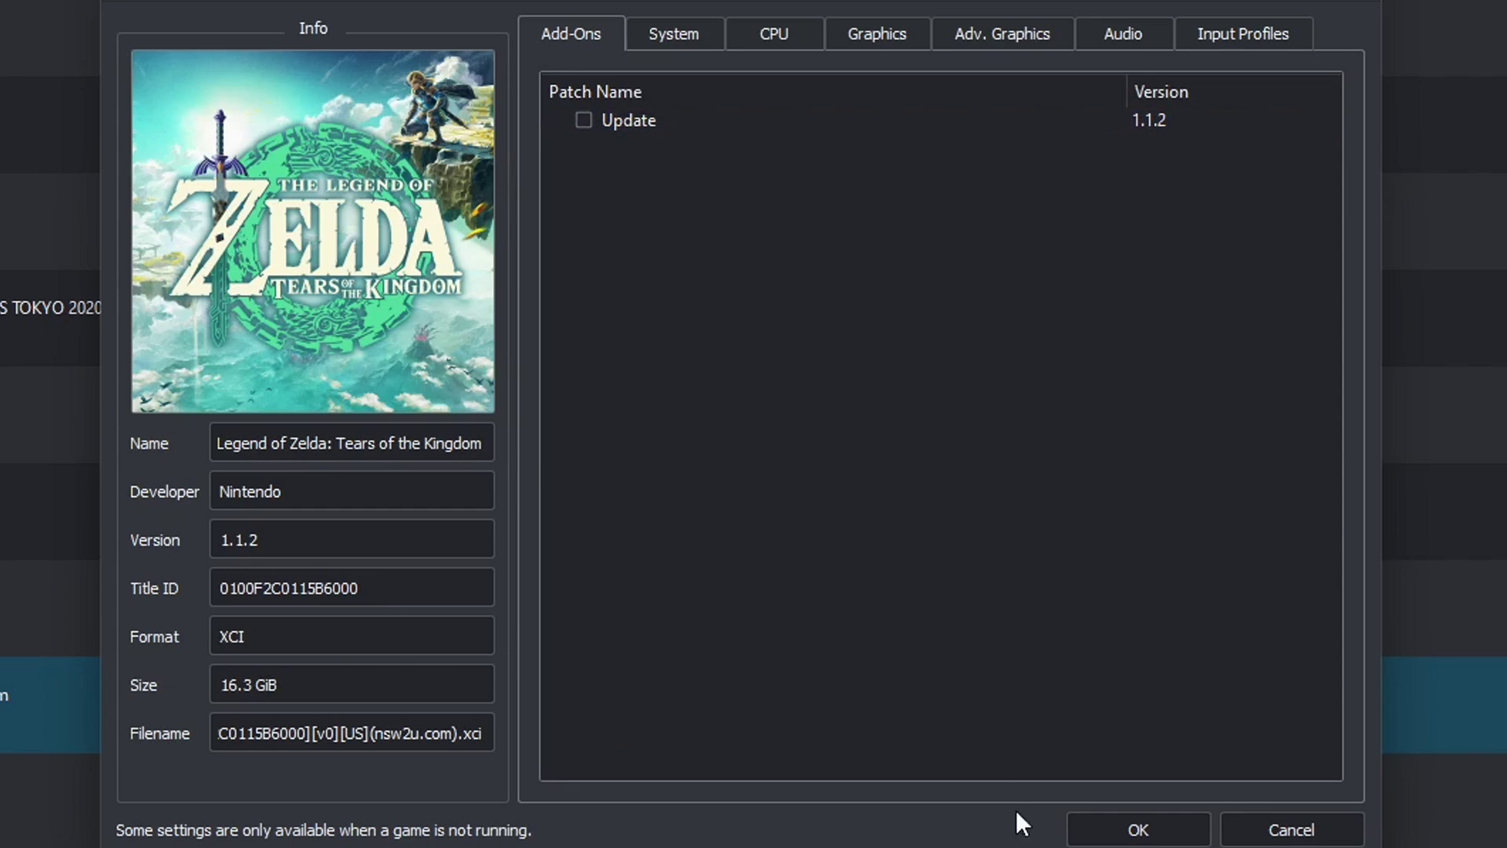
pyautogui.click(1114, 830)
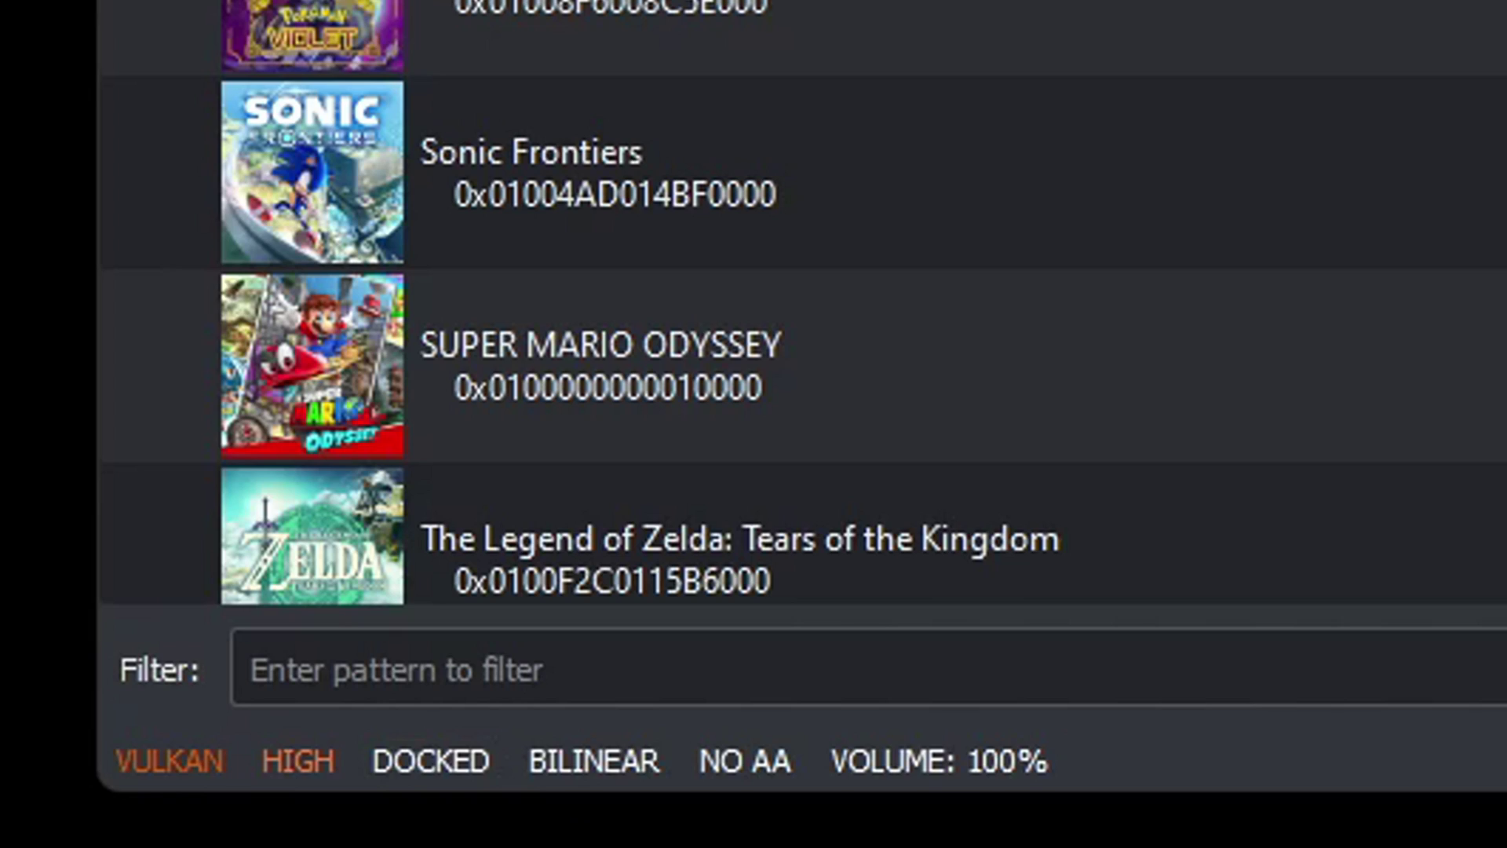
pyautogui.click(437, 778)
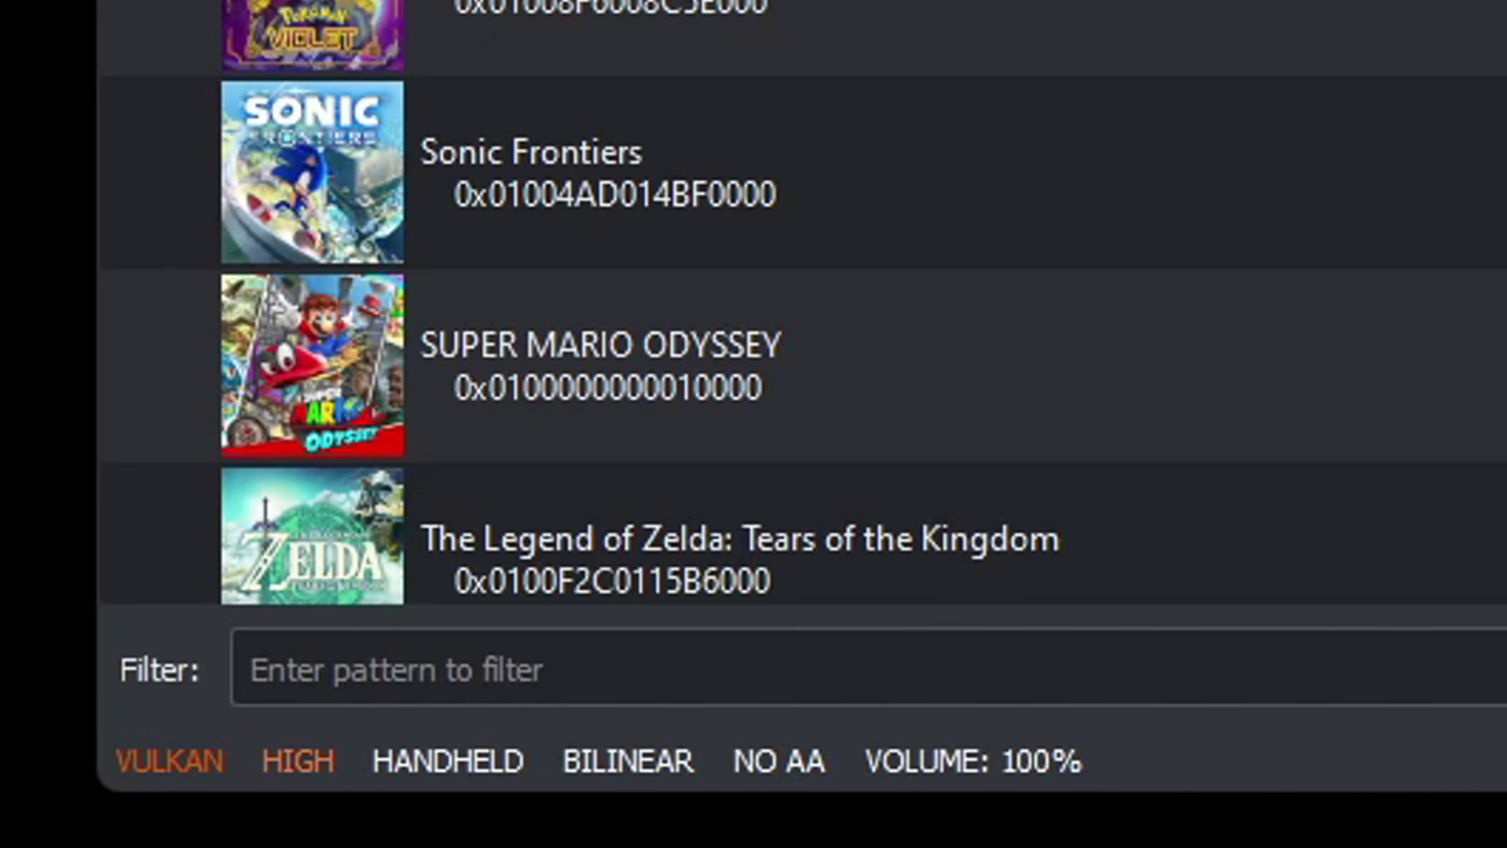
pyautogui.click(462, 779)
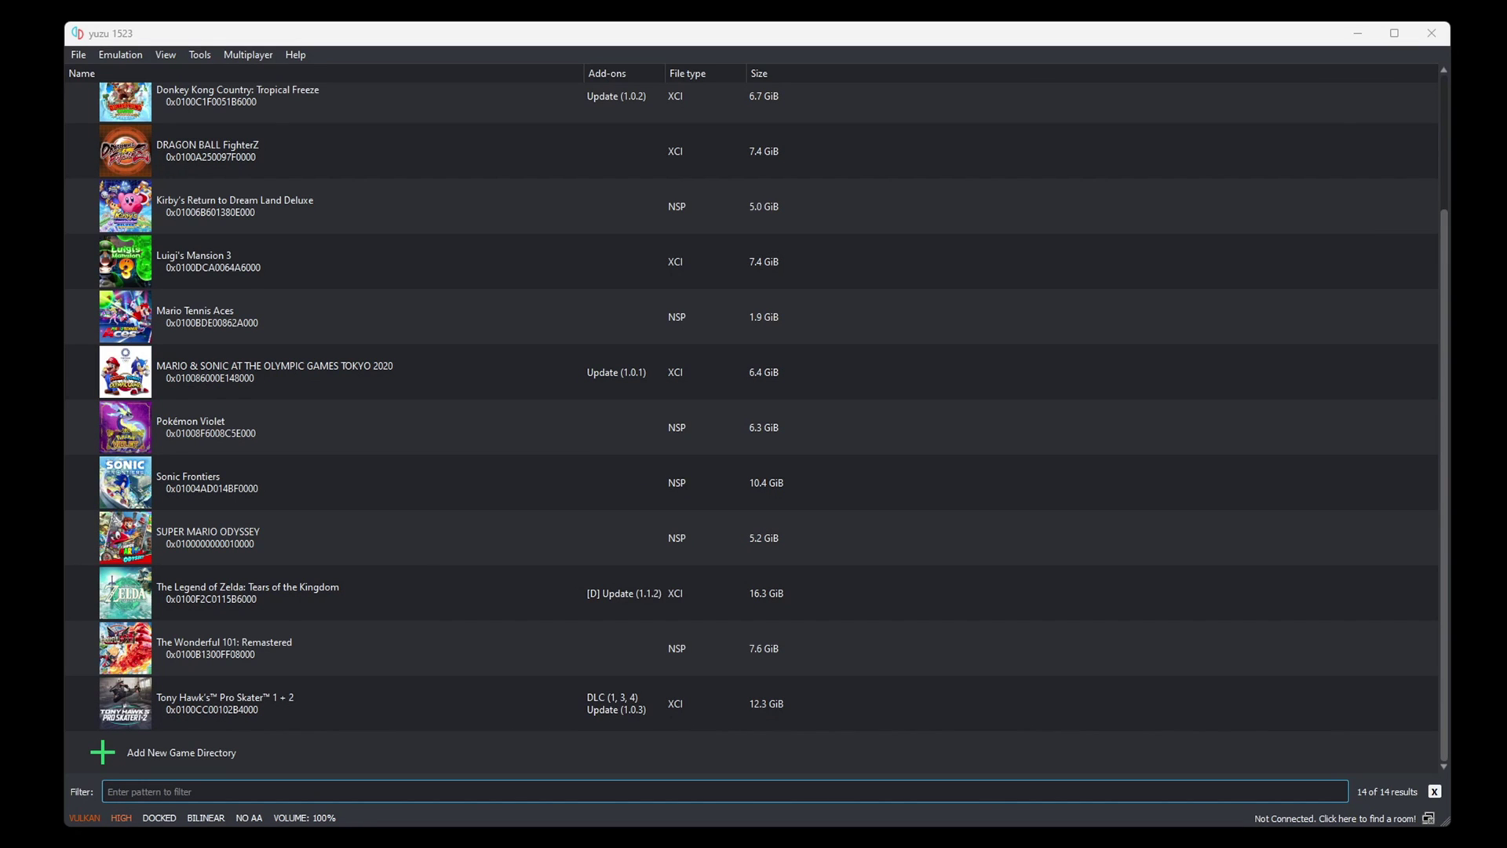
# Step: Launch Tony Hawk's Pro Skater 1 + 2 from the game list and switch it to fullscreen
pyautogui.doubleClick(179, 701)
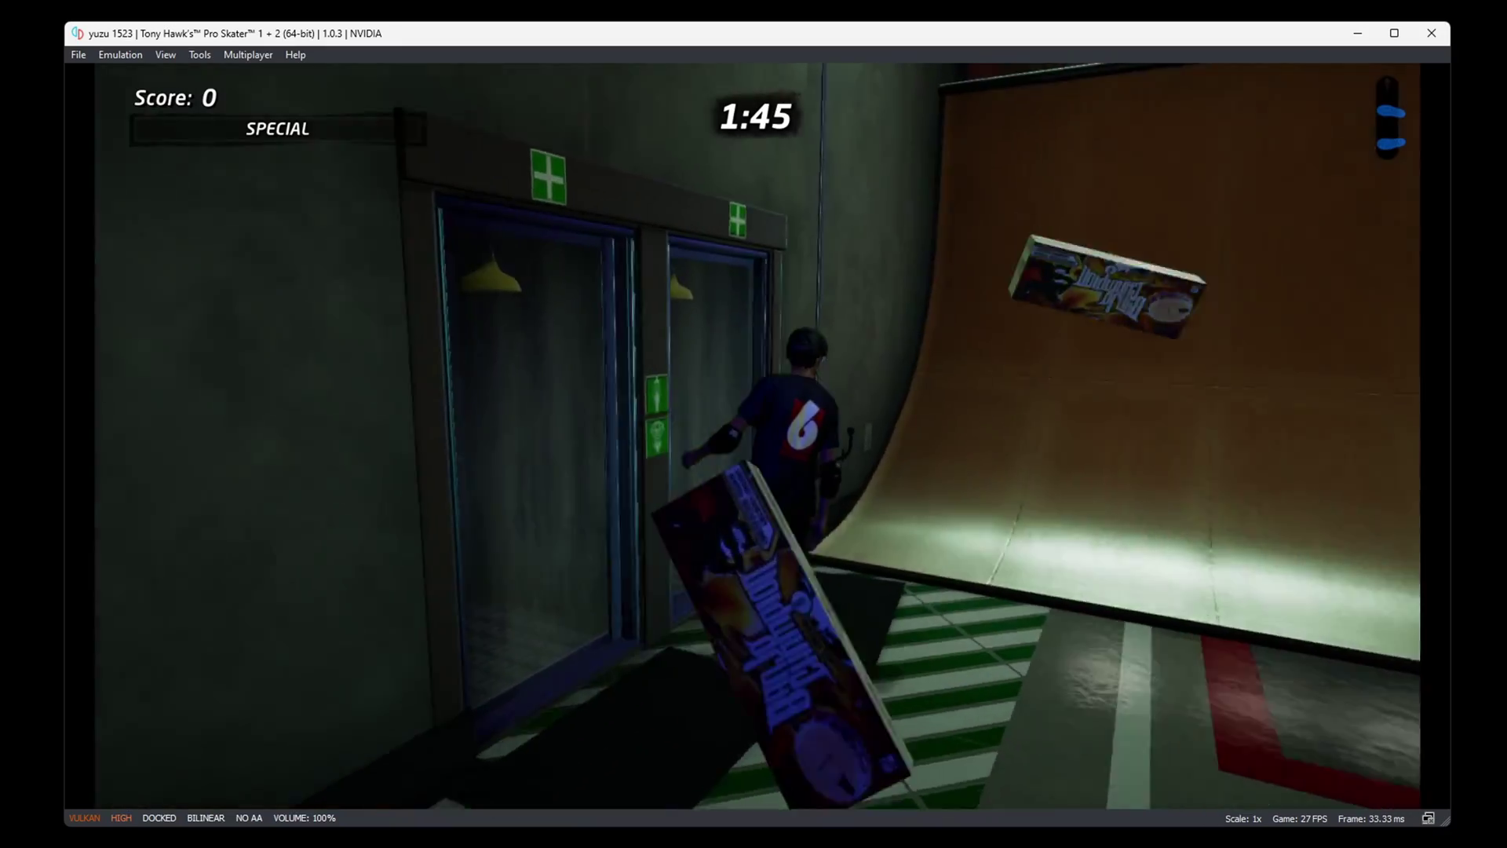
pyautogui.press('F11')
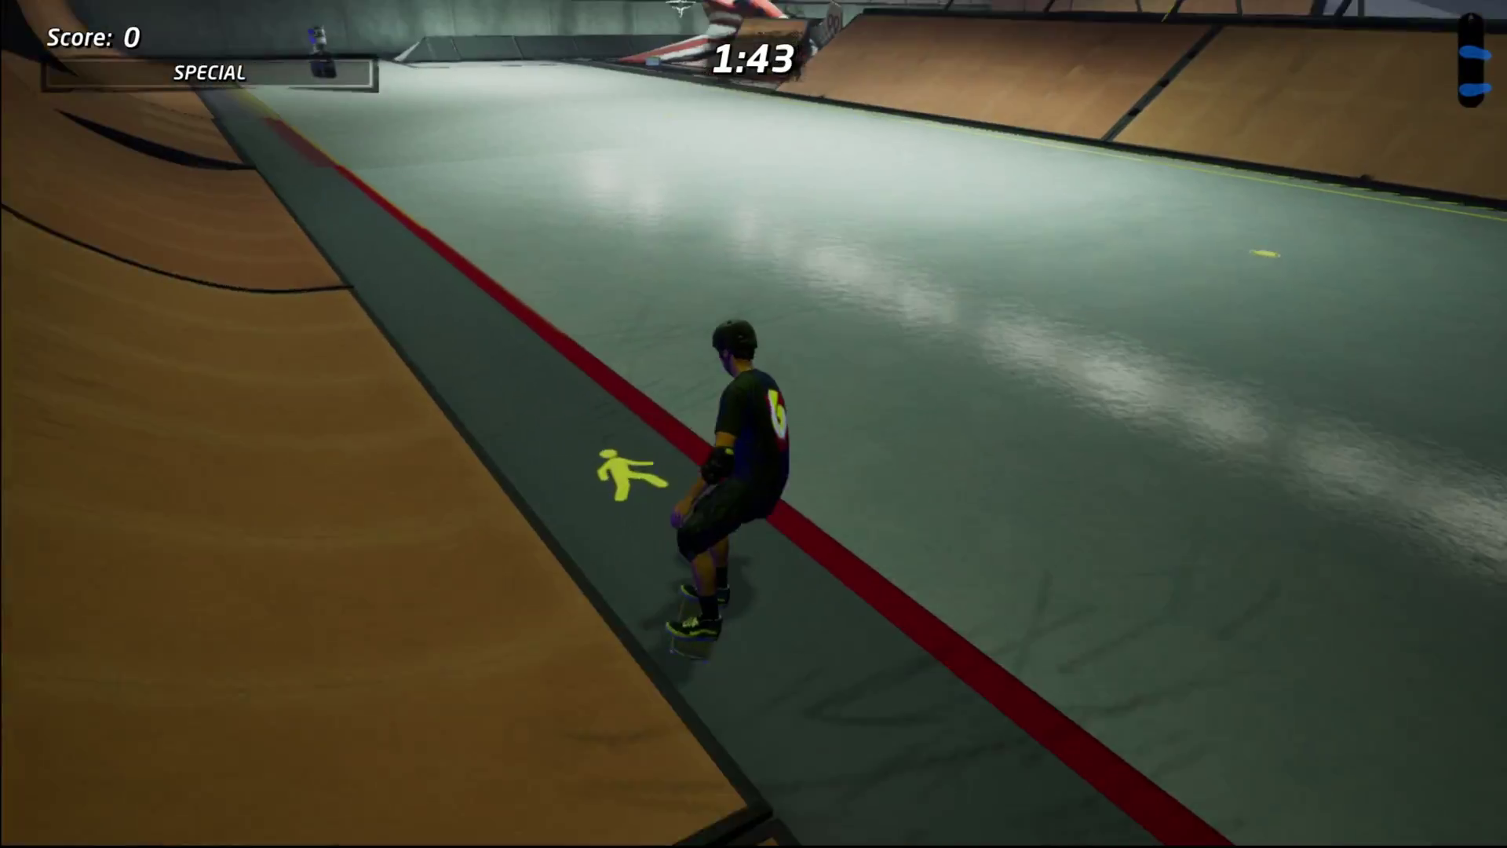